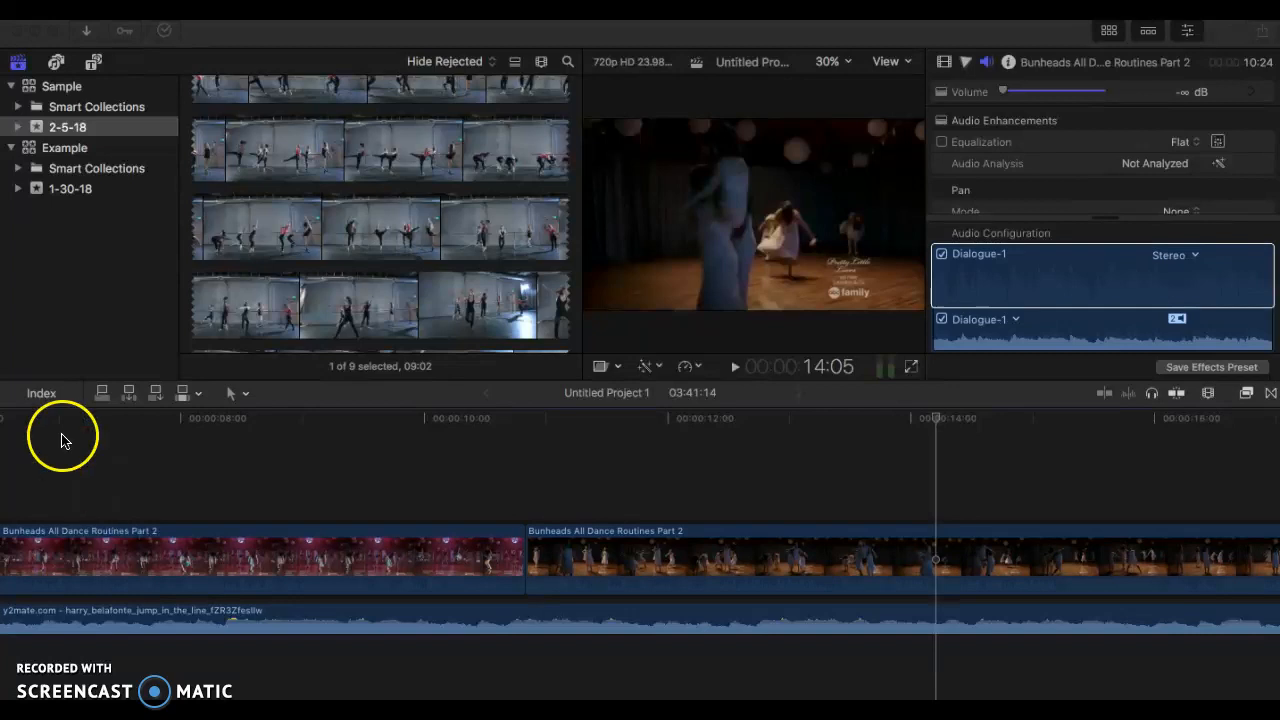
Start a Master File export of the project and title it with the creator's surname followed by "- Dance Project"
{"action": "left_click", "coordinate": [138, 452]}
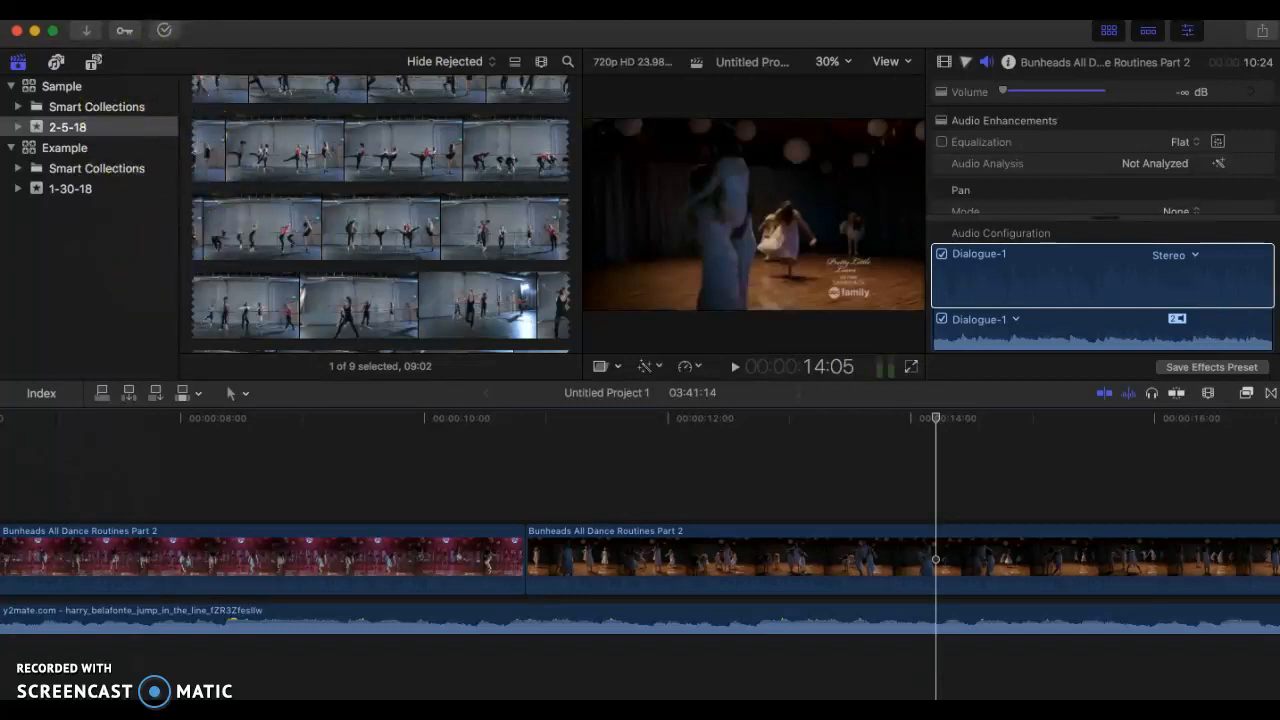
{"action": "left_click", "coordinate": [150, 12]}
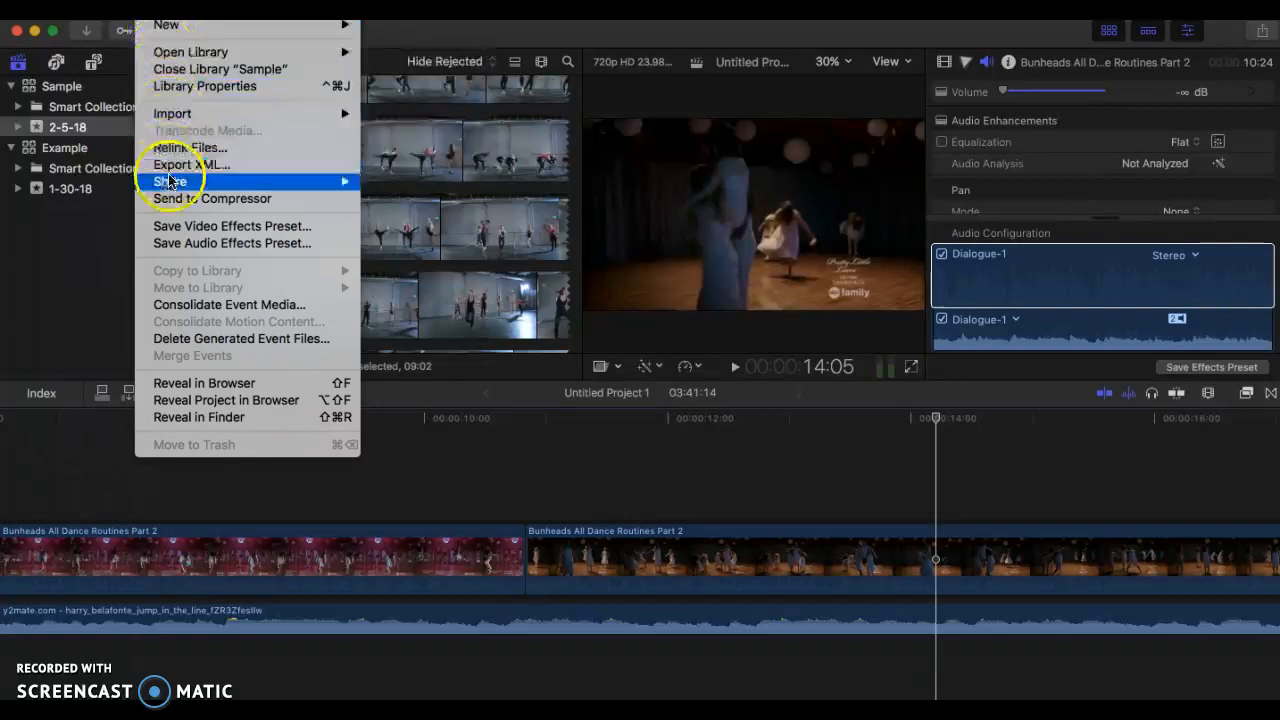
{"action": "mouse_move", "coordinate": [218, 118]}
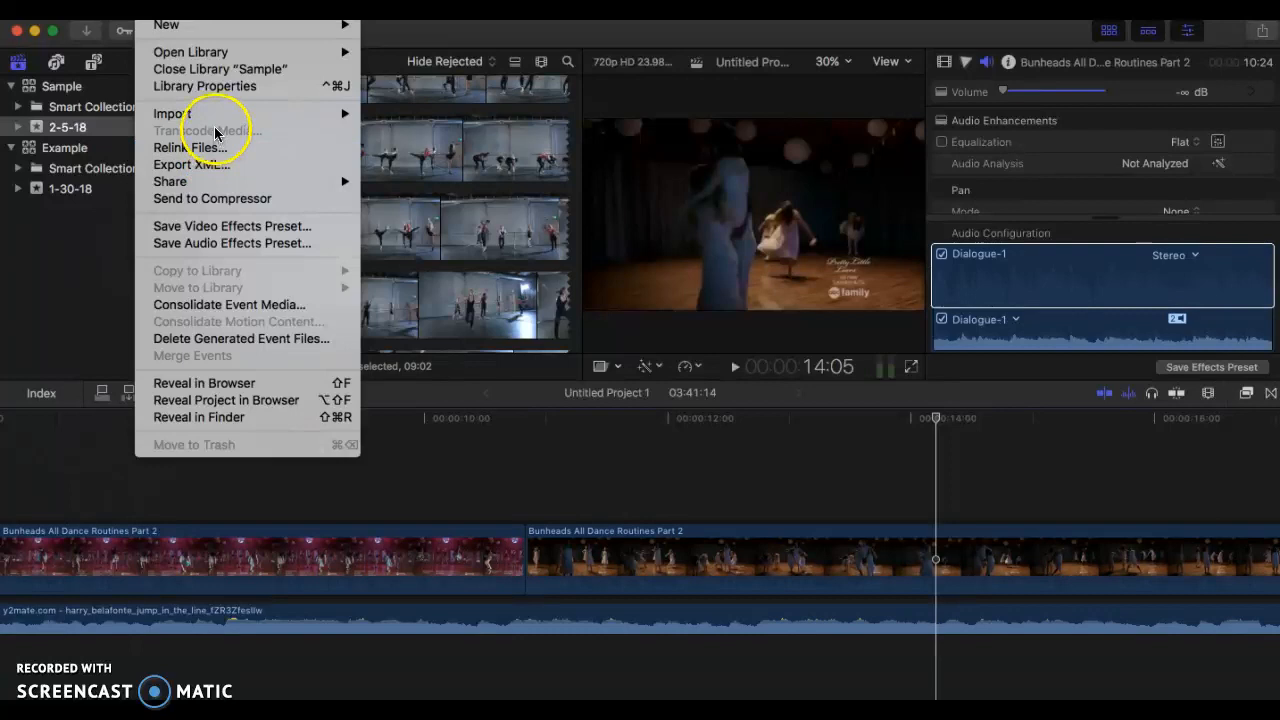
{"action": "mouse_move", "coordinate": [326, 179]}
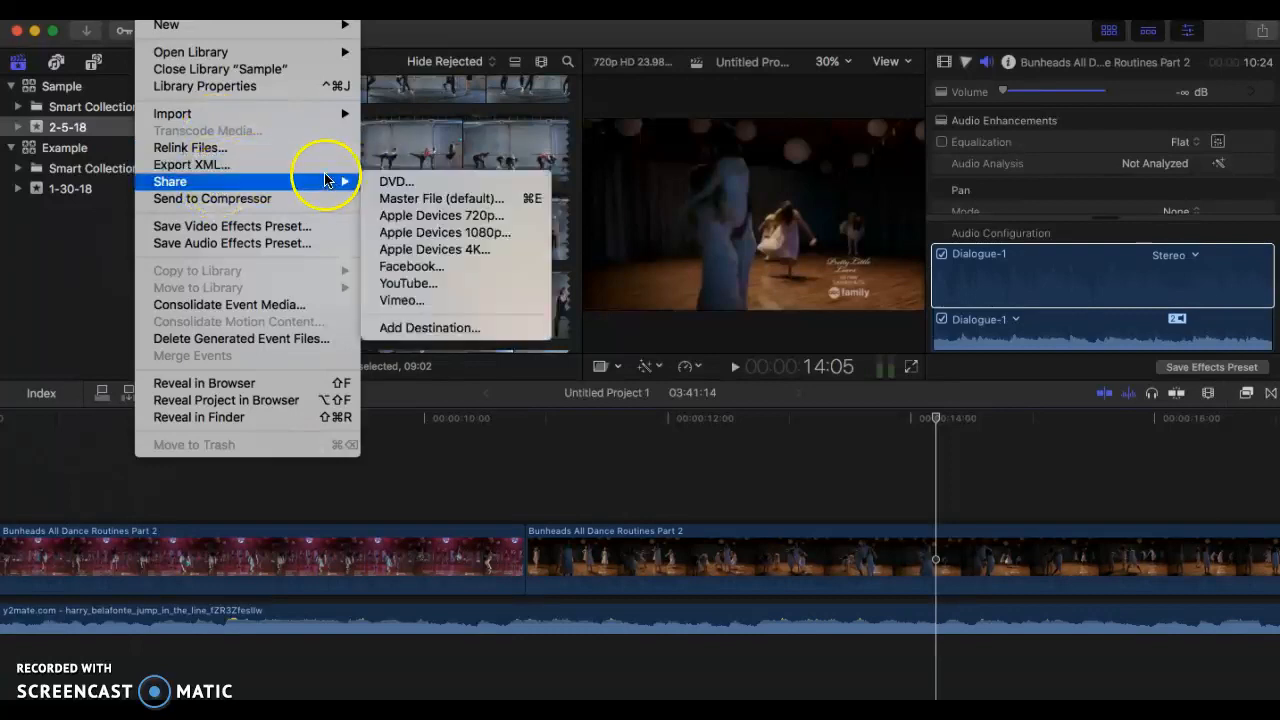
{"action": "left_click", "coordinate": [445, 198]}
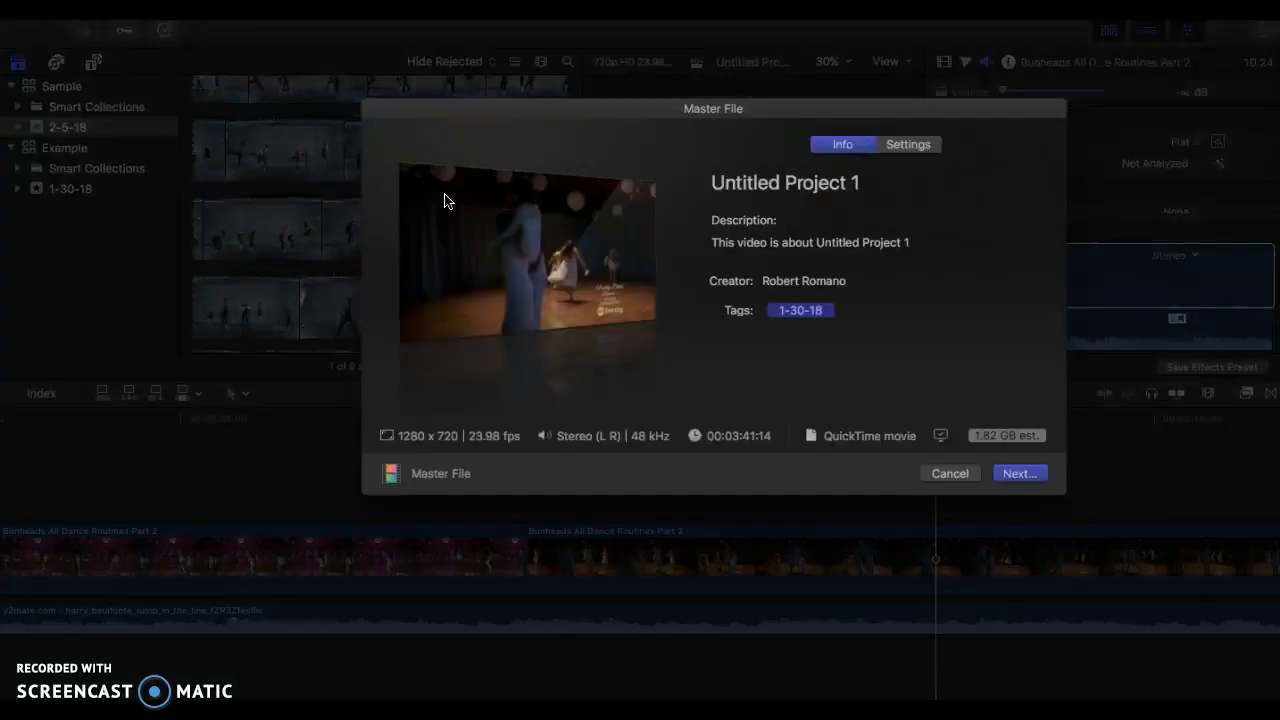
{"action": "left_click", "coordinate": [778, 185]}
{"action": "left_click", "coordinate": [868, 183]}
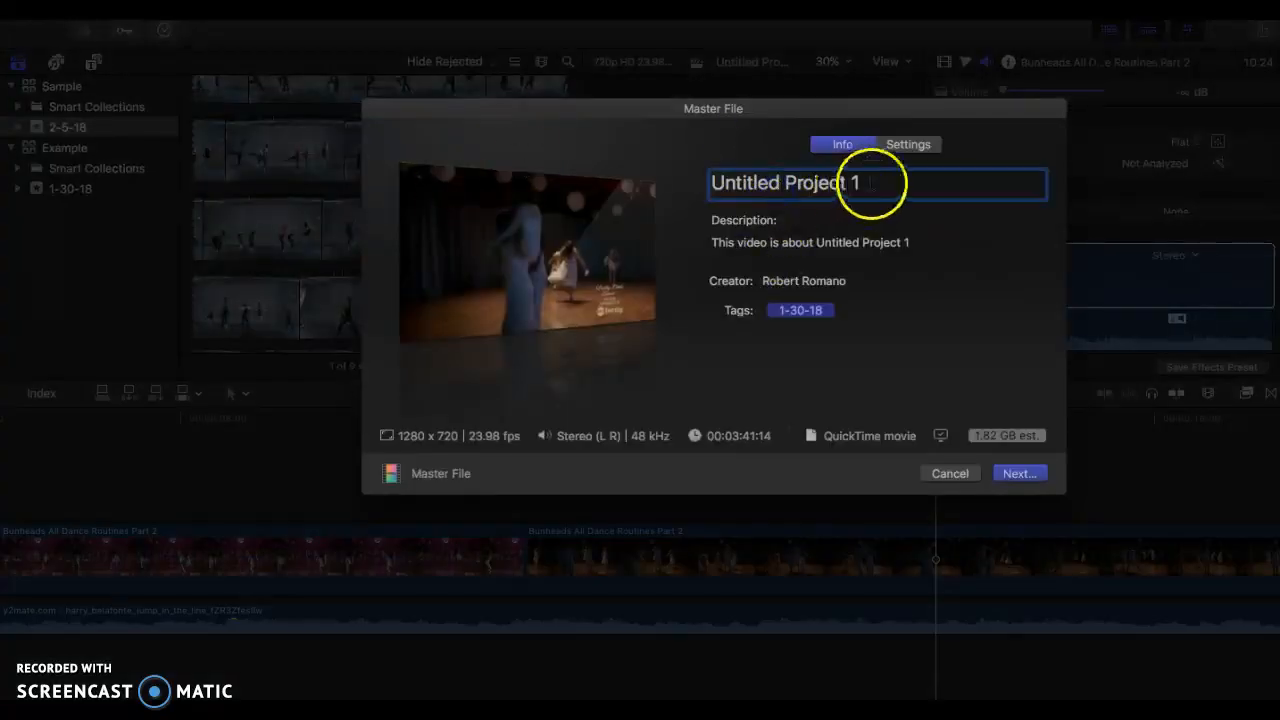
{"action": "key", "text": "super+a"}
{"action": "type", "text": "R"}
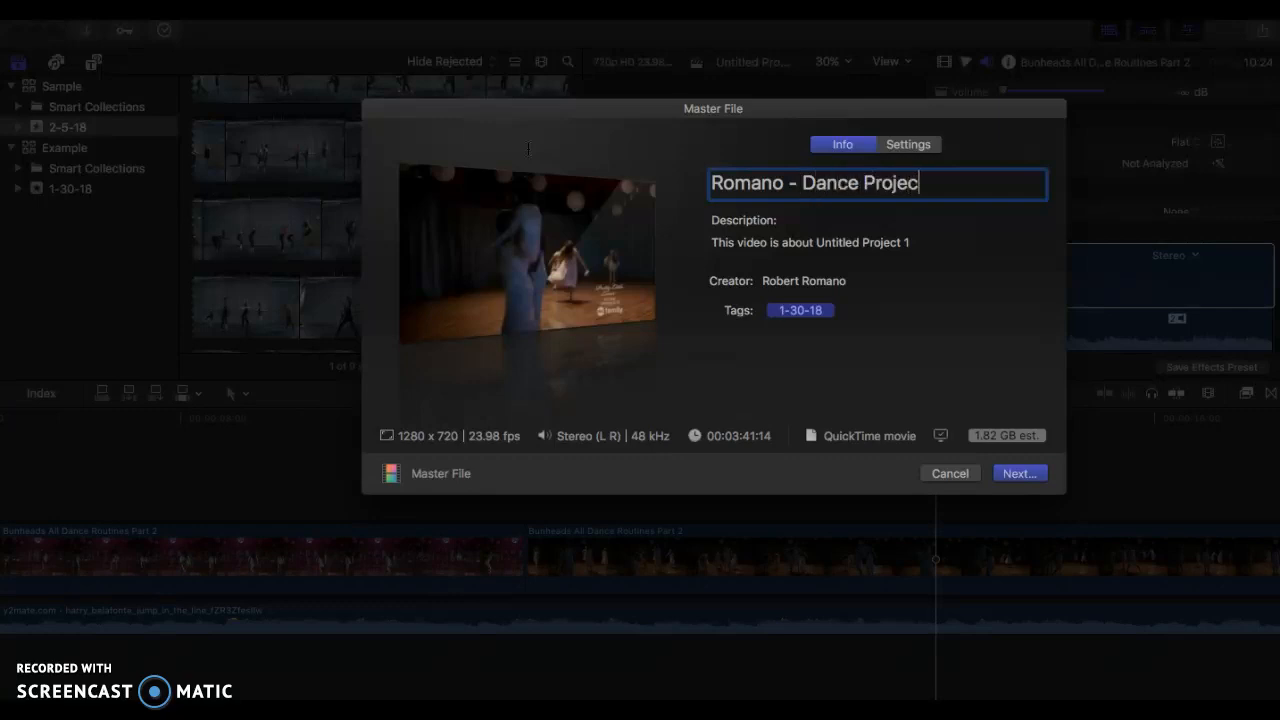
Replace the export description with "This is my dance project where I matched dances to a new song."
{"action": "left_click", "coordinate": [884, 252]}
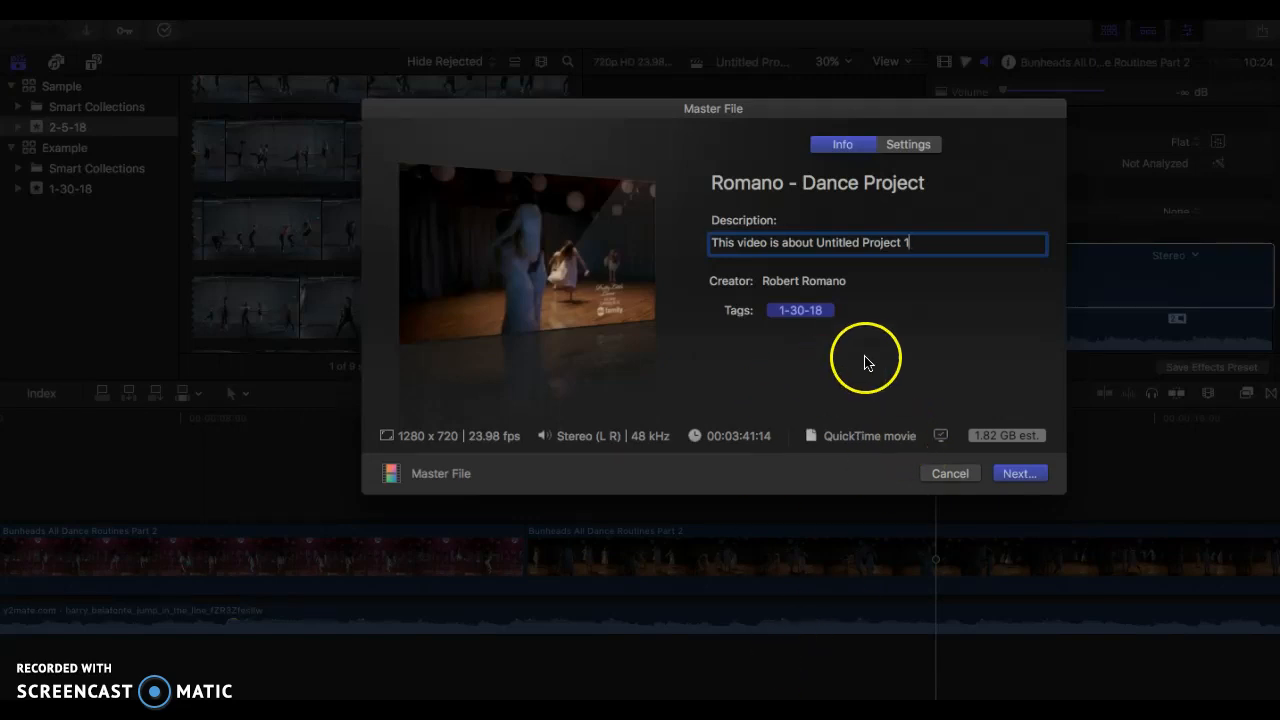
{"action": "key", "text": "super+a"}
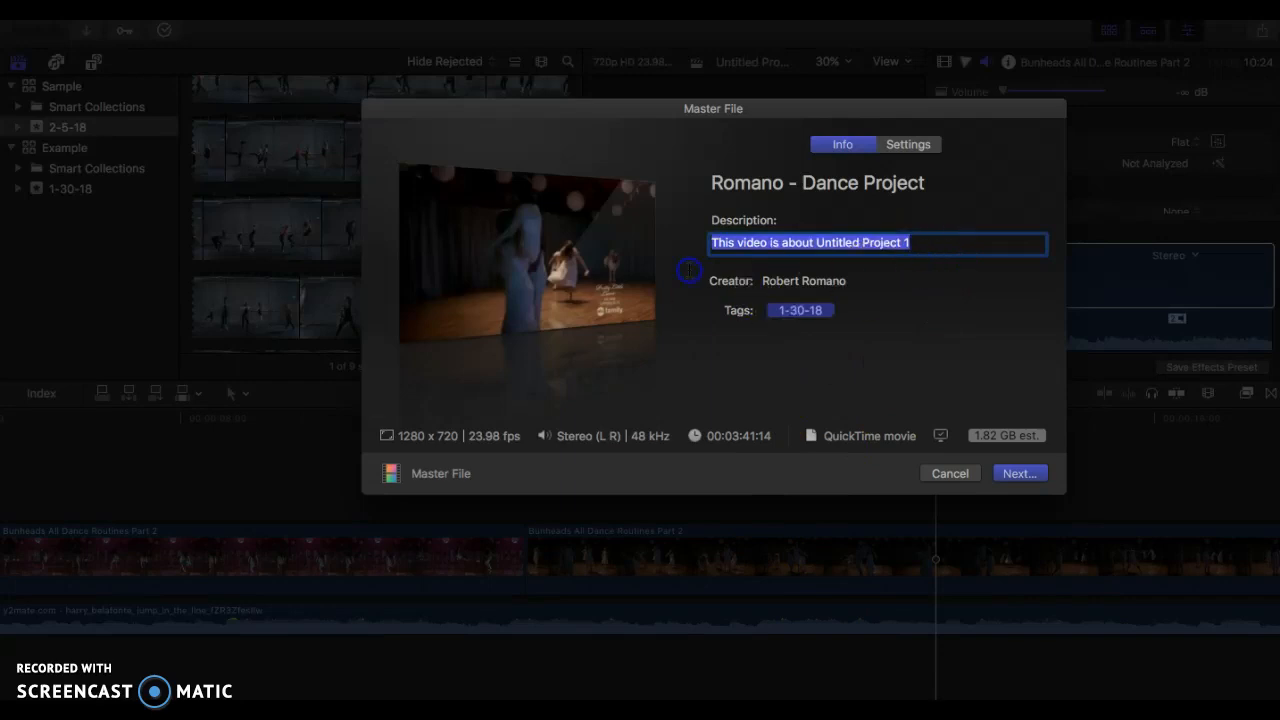
{"action": "type", "text": "Th"}
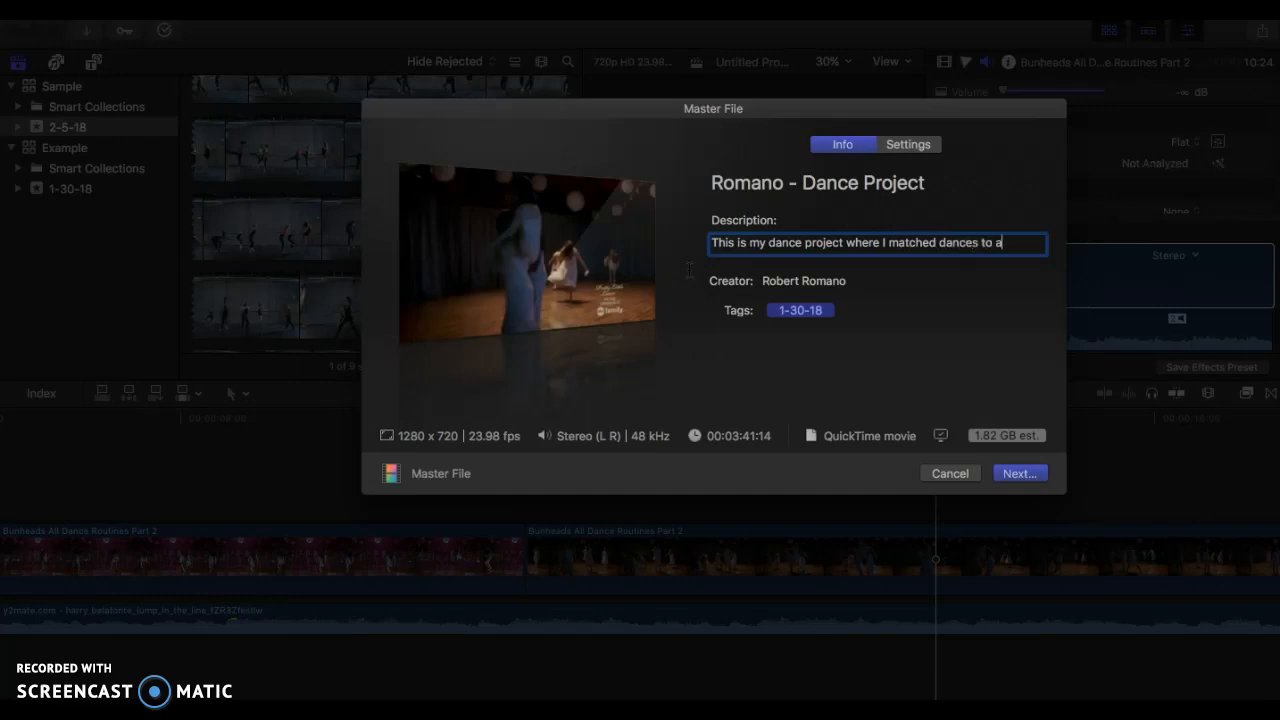
{"action": "type", "text": "ng."}
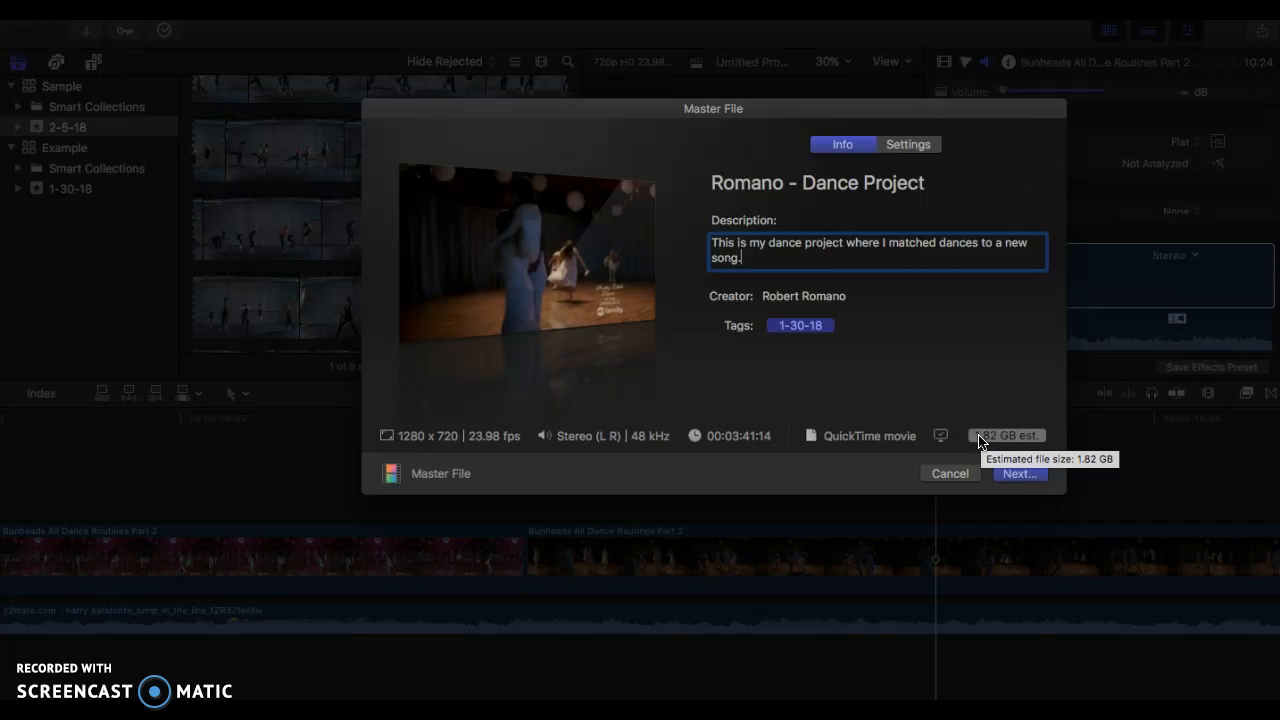
Save the master file export to the Movies folder under its title
{"action": "left_click", "coordinate": [1015, 474]}
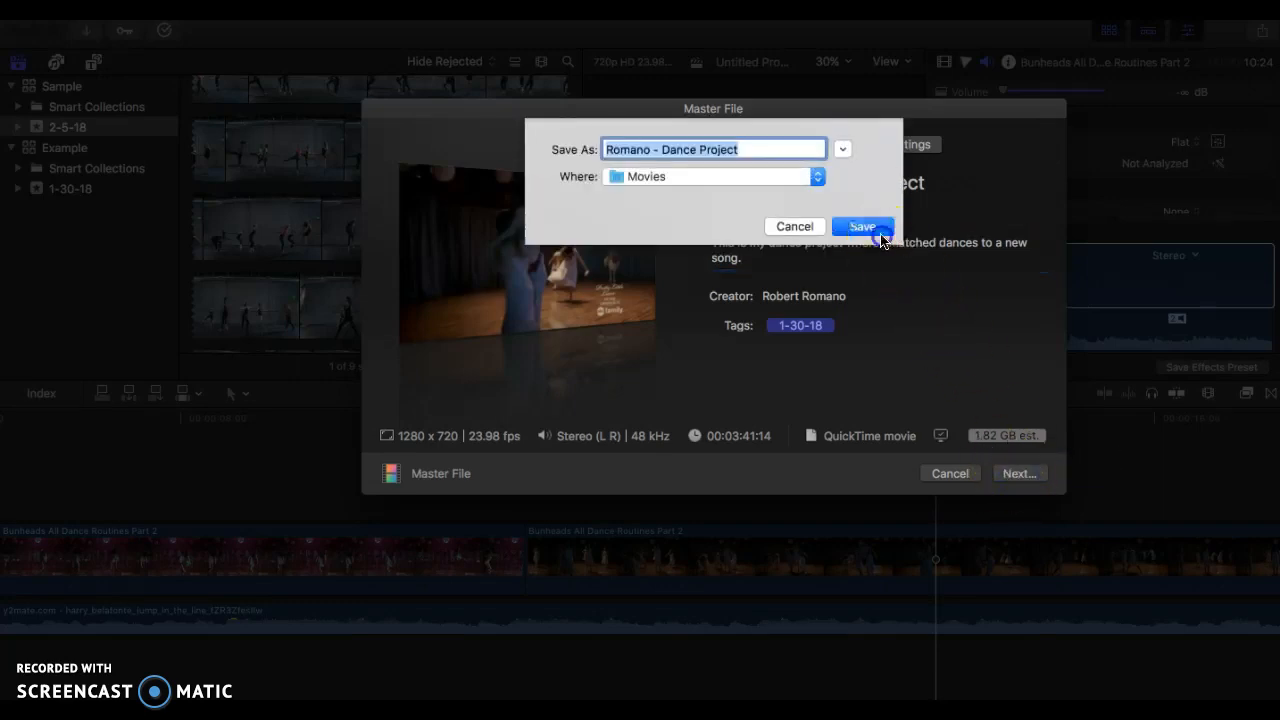
{"action": "left_click", "coordinate": [870, 229]}
{"action": "left_click", "coordinate": [880, 634]}
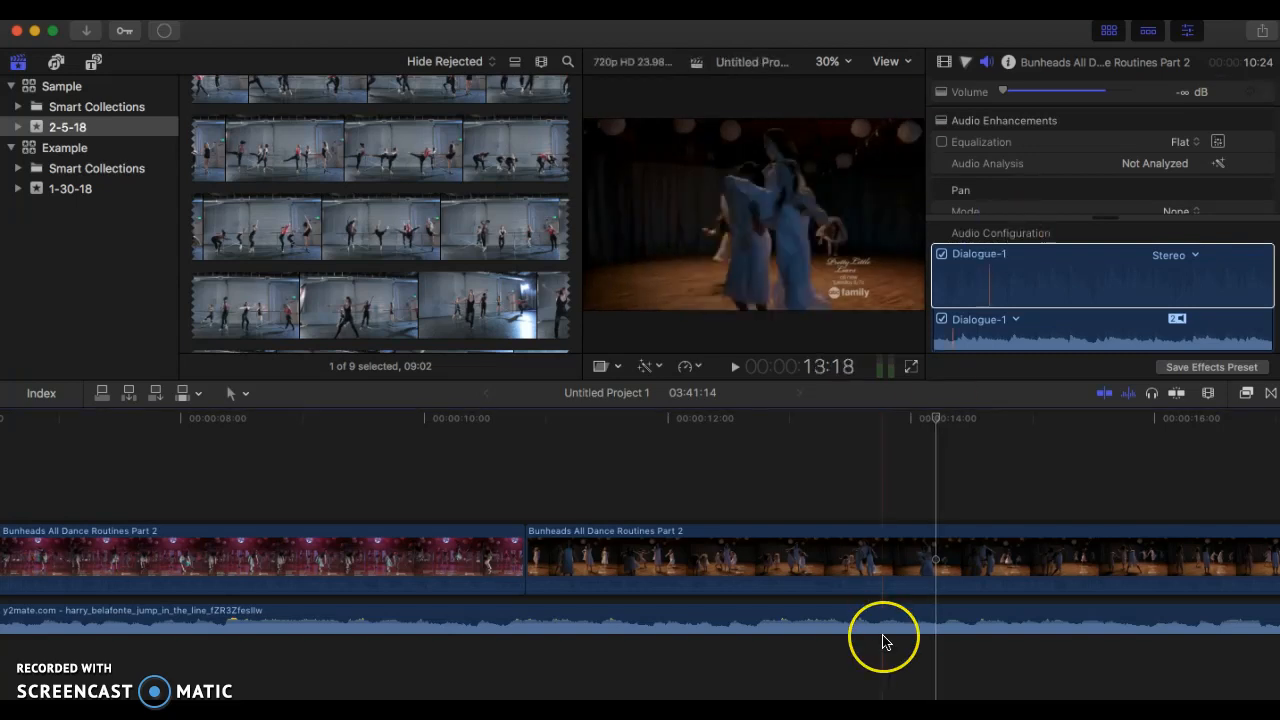
{"action": "scroll", "coordinate": [883, 636], "scroll_direction": "right", "scroll_amount": 10}
{"action": "scroll", "coordinate": [883, 641], "scroll_direction": "right", "scroll_amount": 20}
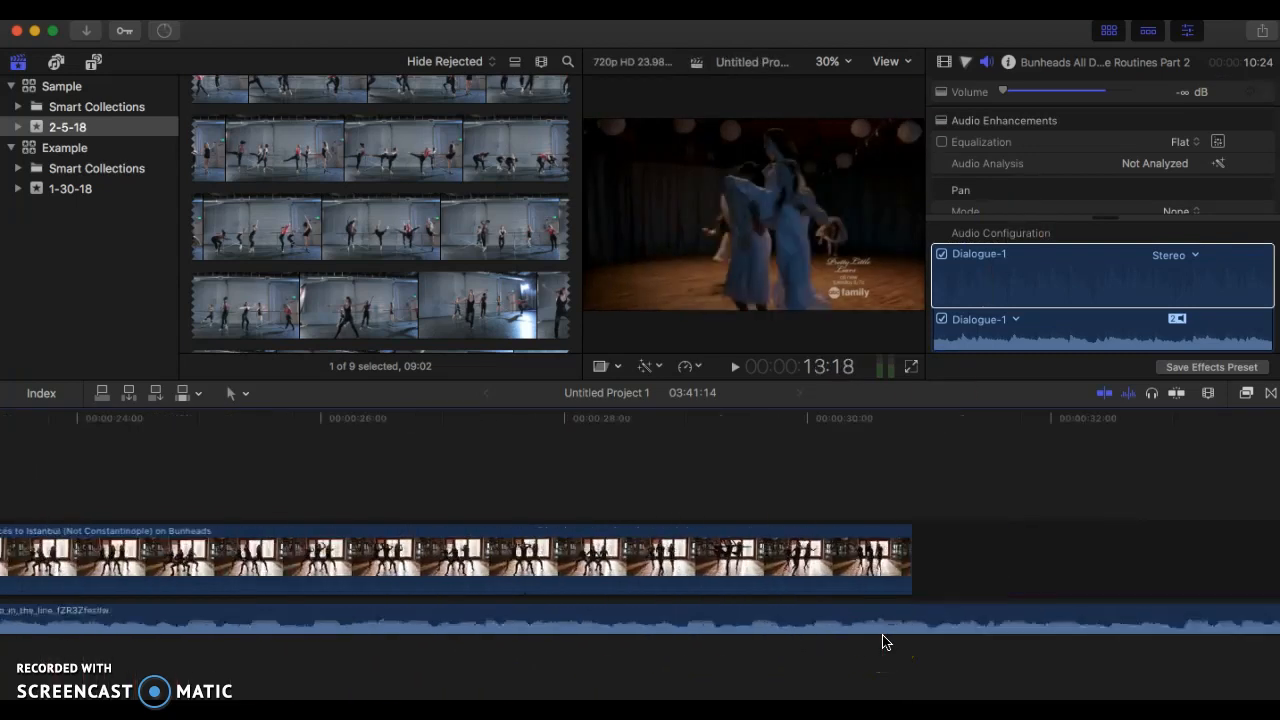
{"action": "scroll", "coordinate": [883, 641], "scroll_direction": "left", "scroll_amount": 20}
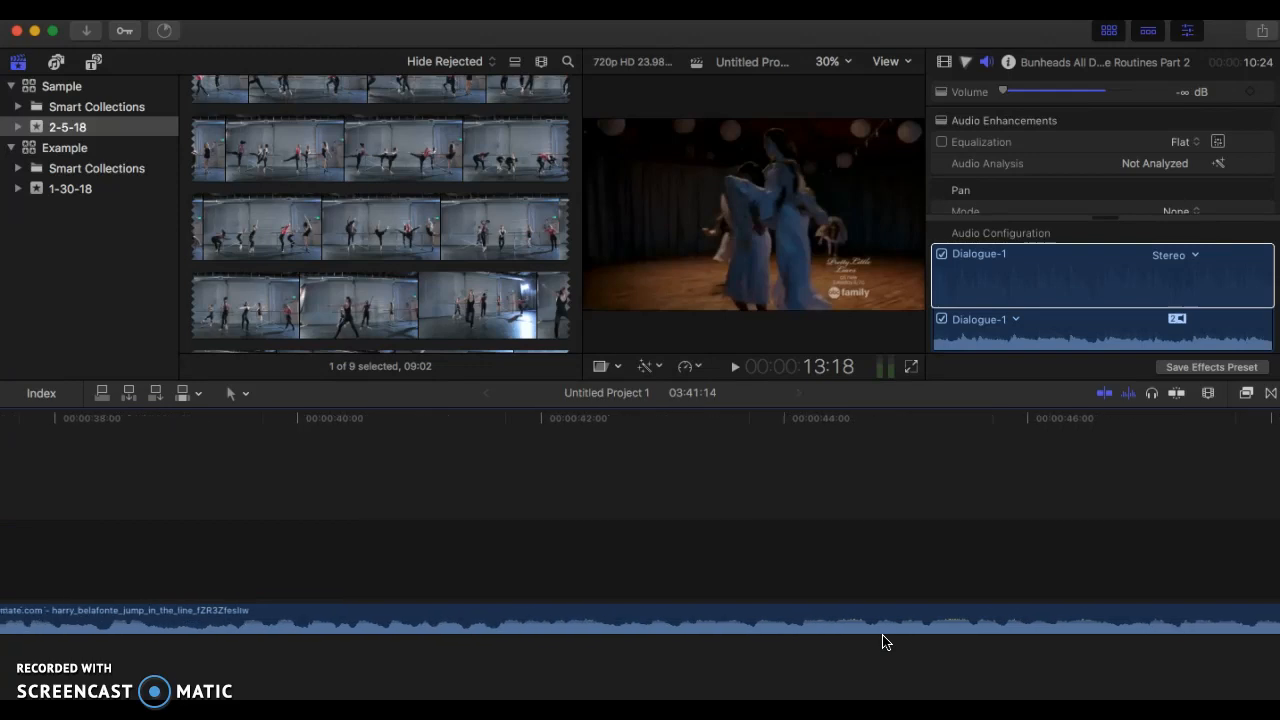
{"action": "scroll", "coordinate": [883, 641], "scroll_direction": "right", "scroll_amount": 7}
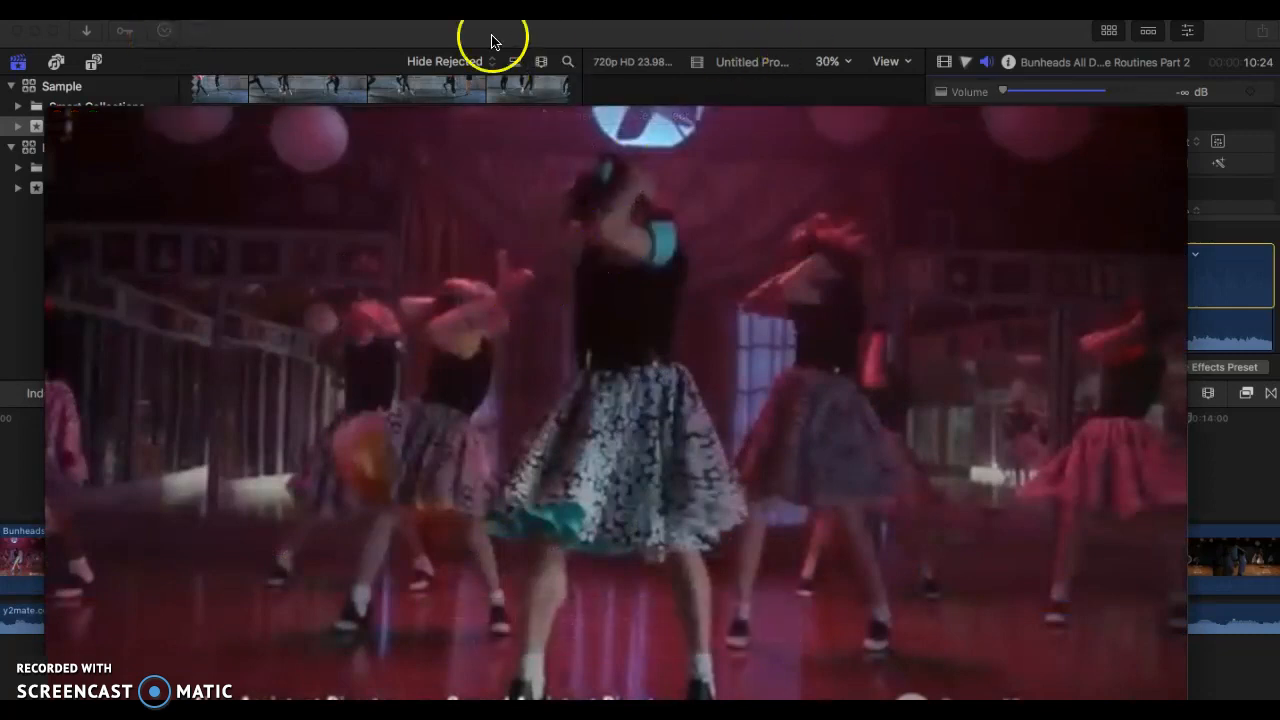
Preview the exported movie in the player by jumping to its middle and to the early dance scene, and close it
{"action": "mouse_move", "coordinate": [450, 126]}
{"action": "left_click_drag", "start_coordinate": [450, 126], "coordinate": [560, 52]}
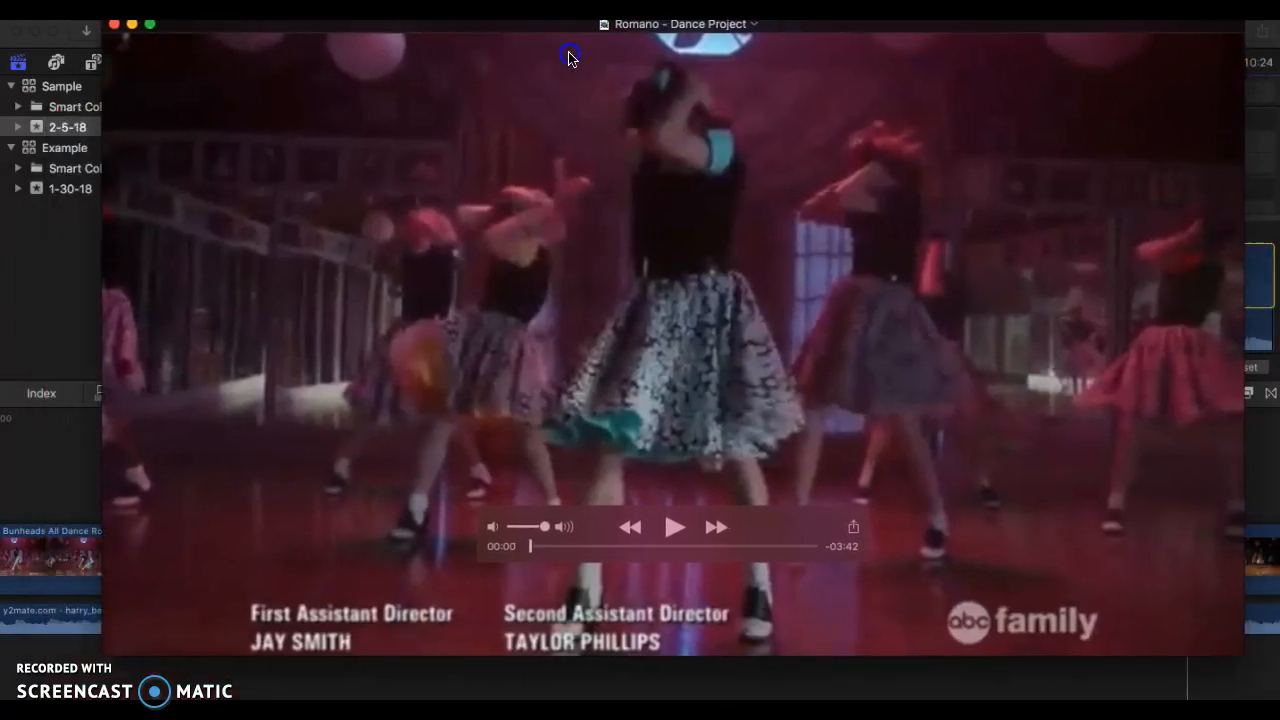
{"action": "left_click", "coordinate": [661, 563]}
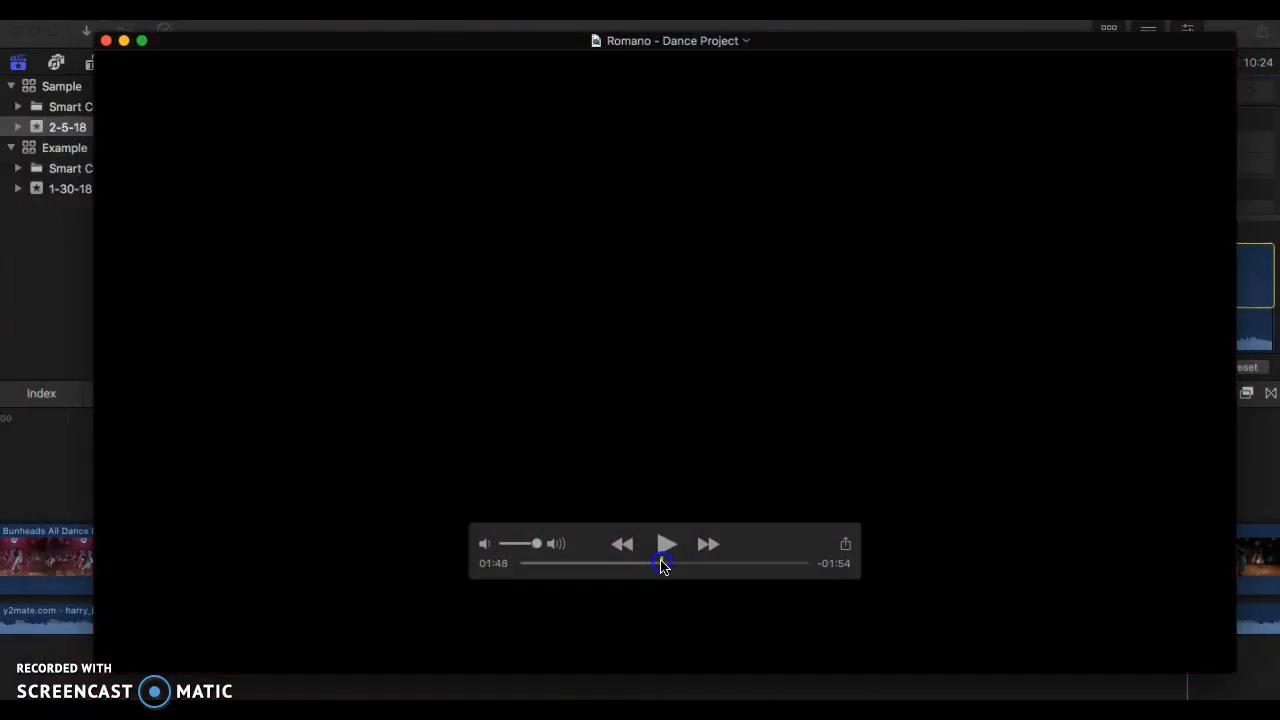
{"action": "left_click", "coordinate": [665, 545]}
{"action": "left_click", "coordinate": [545, 563]}
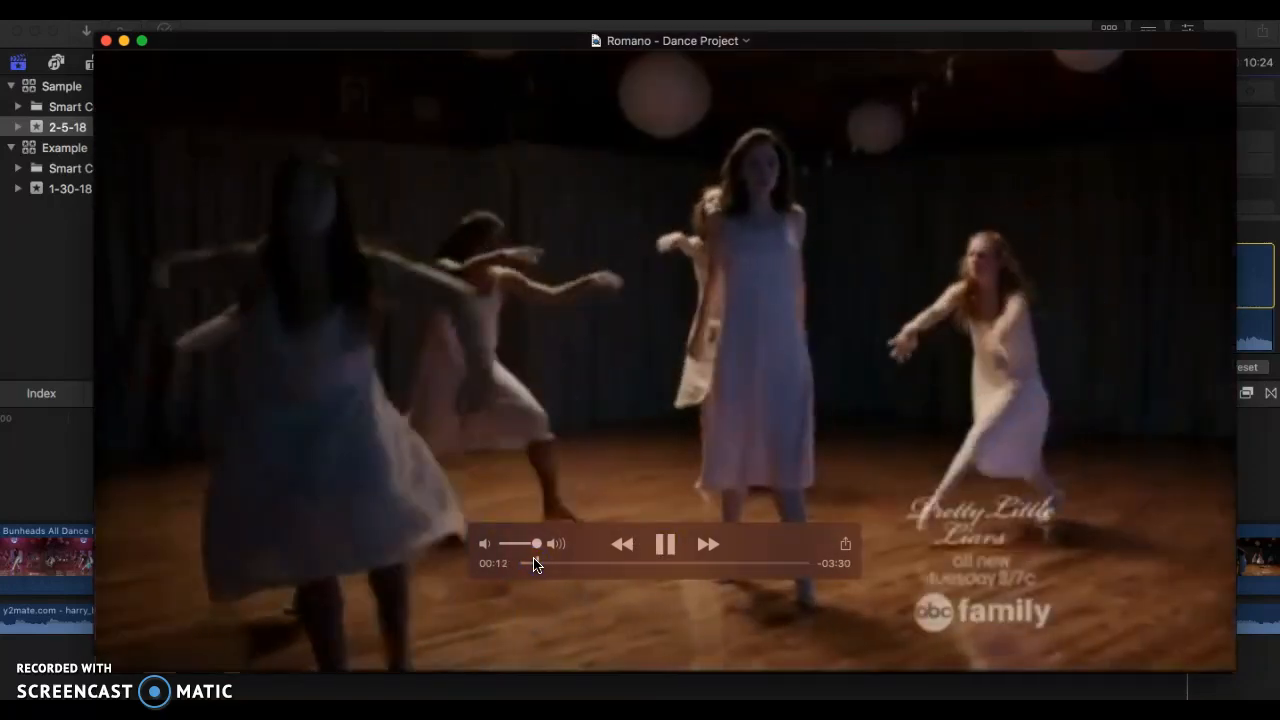
{"action": "key", "text": "space"}
{"action": "left_click", "coordinate": [106, 43]}
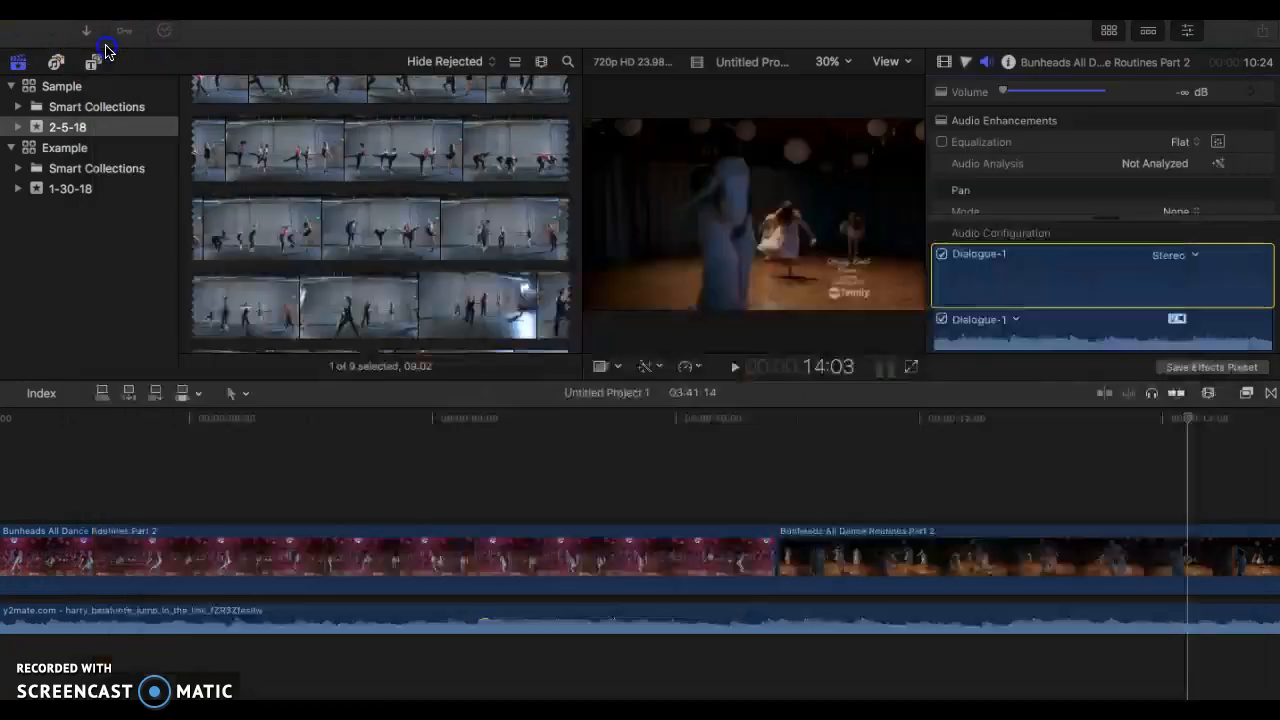
Examine the timeline around the end of the last video clip and compare it with the extent of the song
{"action": "left_click", "coordinate": [320, 411]}
{"action": "left_click", "coordinate": [1097, 618]}
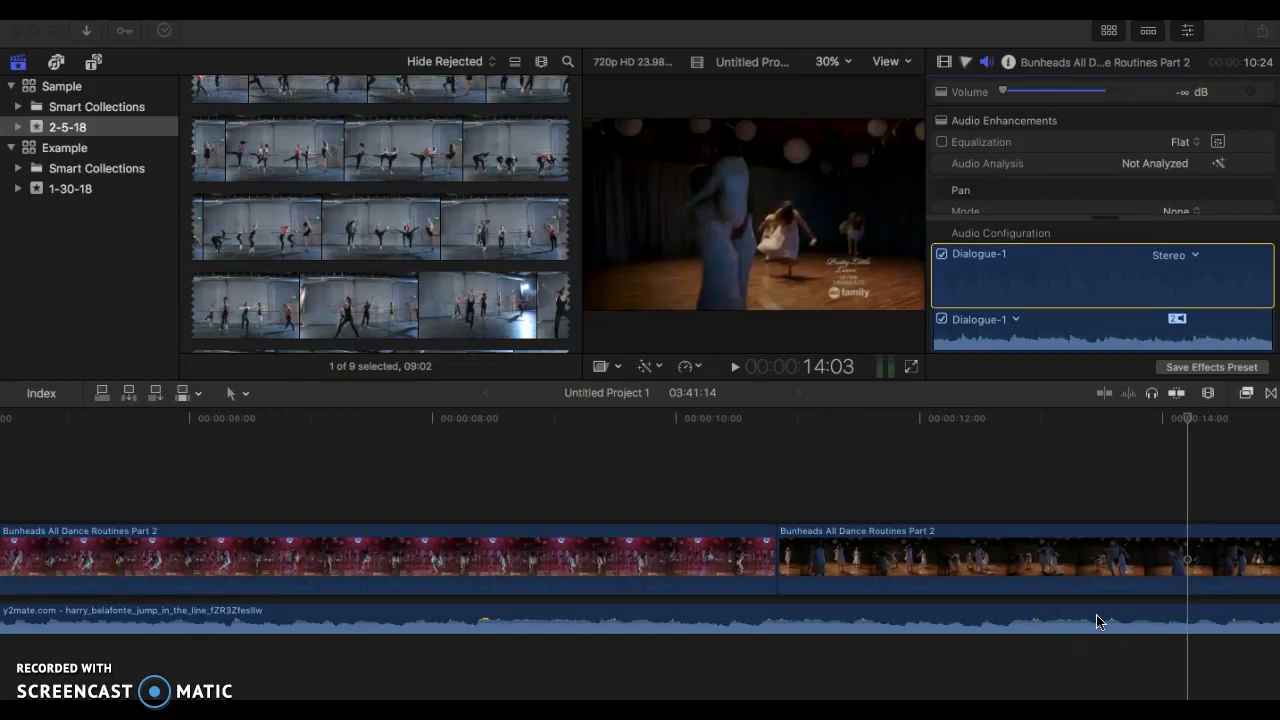
{"action": "scroll", "coordinate": [1097, 621], "scroll_direction": "right", "scroll_amount": 10}
{"action": "scroll", "coordinate": [1097, 621], "scroll_direction": "right", "scroll_amount": 5}
{"action": "left_click", "coordinate": [1063, 400]}
{"action": "left_click", "coordinate": [565, 627]}
{"action": "left_click", "coordinate": [283, 451]}
{"action": "left_click", "coordinate": [286, 560]}
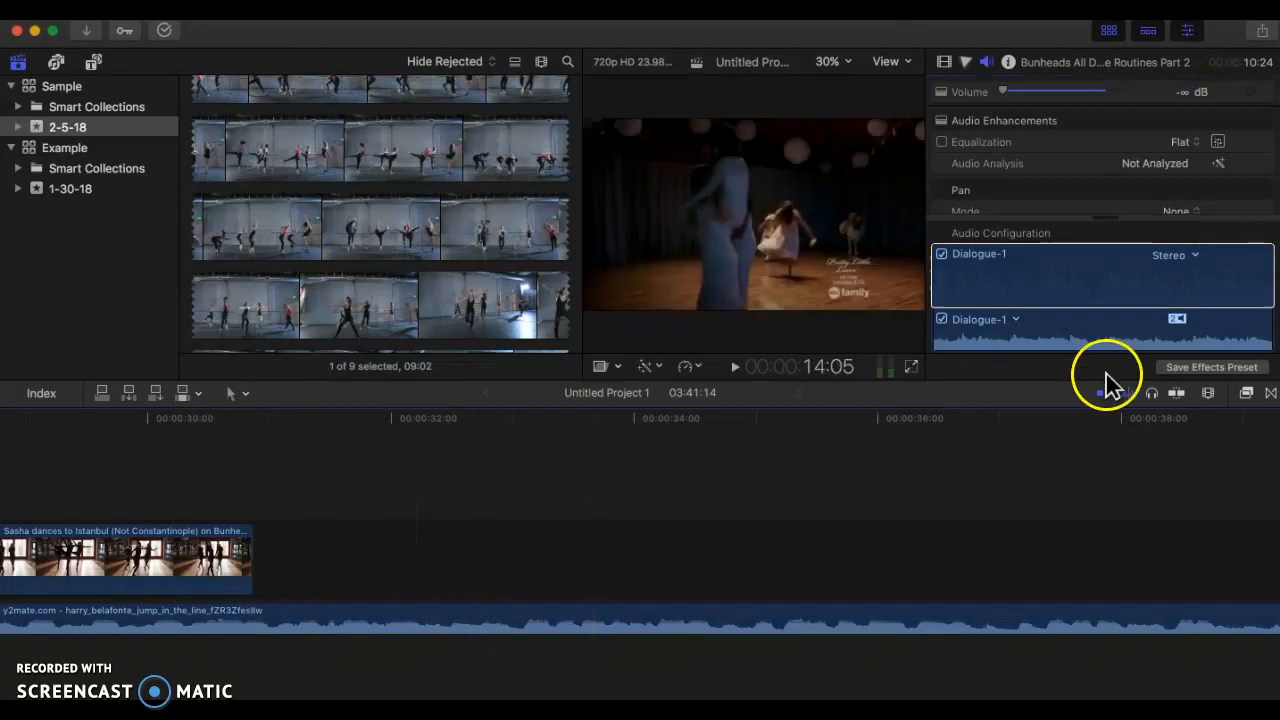
Trim the end of the song clip back to the end of the last video clip, making it about 31:05 long
{"action": "left_click", "coordinate": [1209, 395]}
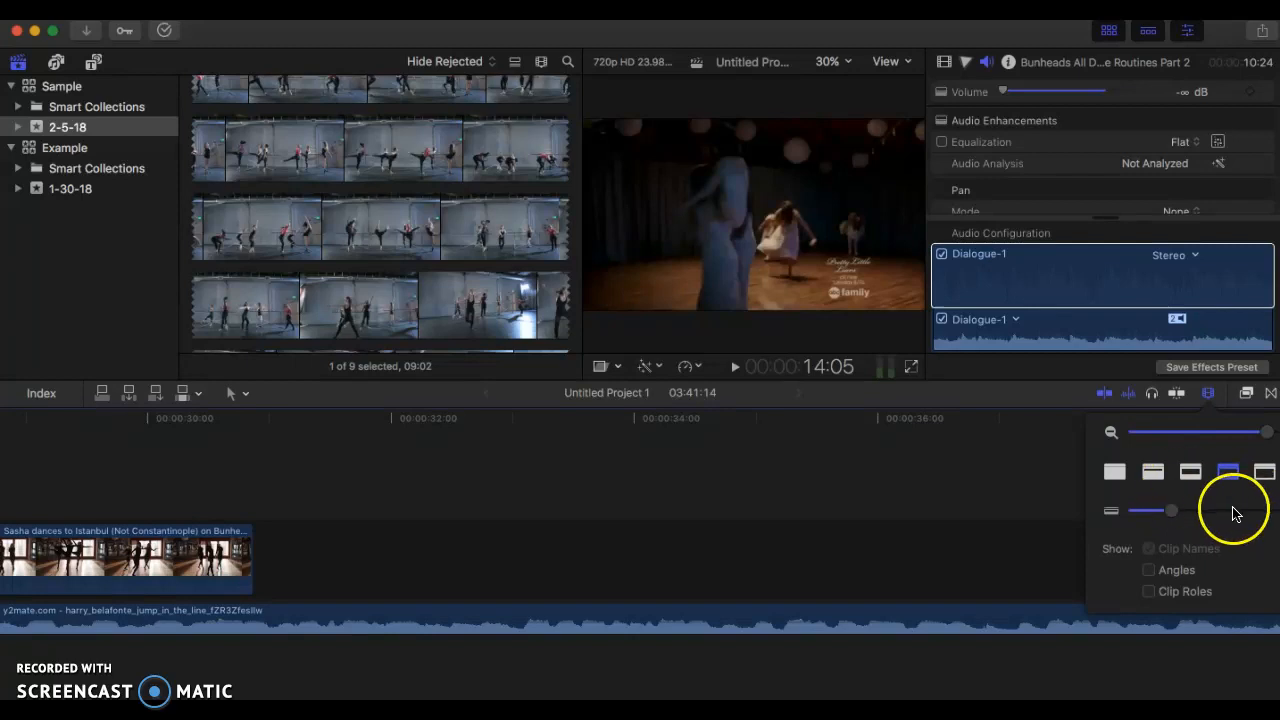
{"action": "left_click_drag", "start_coordinate": [1262, 431], "coordinate": [1200, 435]}
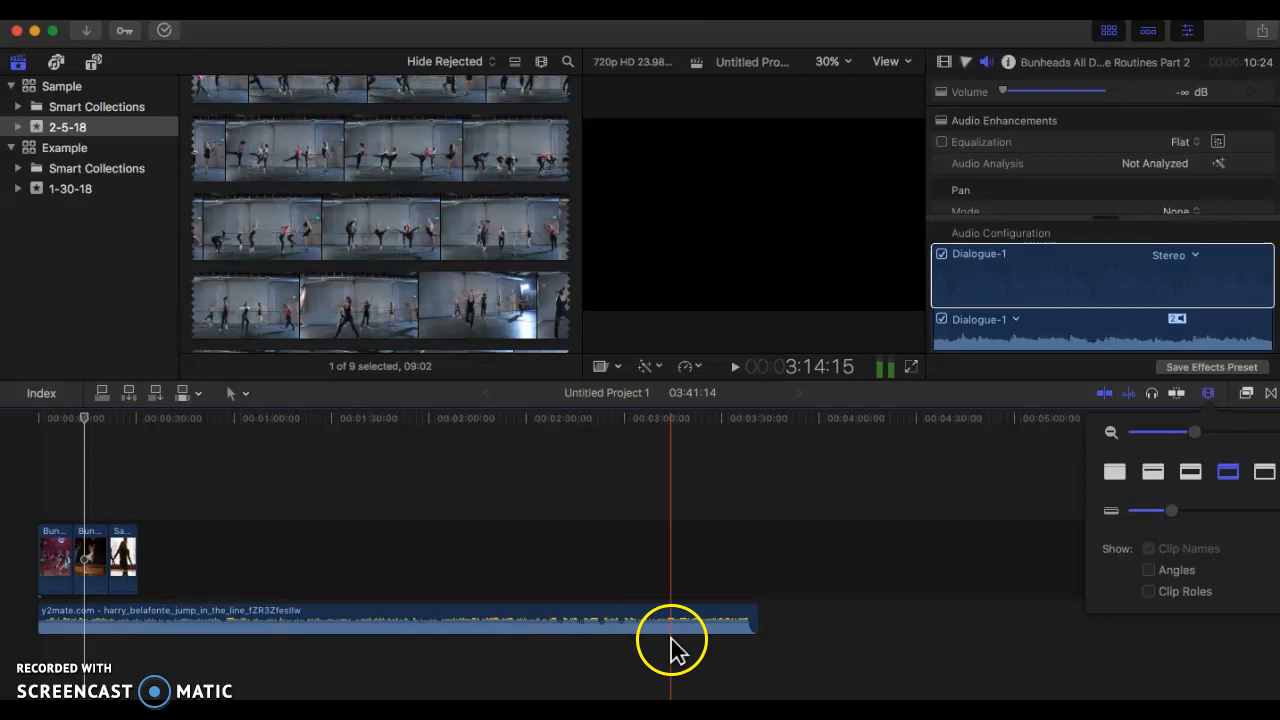
{"action": "left_click", "coordinate": [757, 620]}
{"action": "left_click_drag", "start_coordinate": [757, 620], "coordinate": [140, 624]}
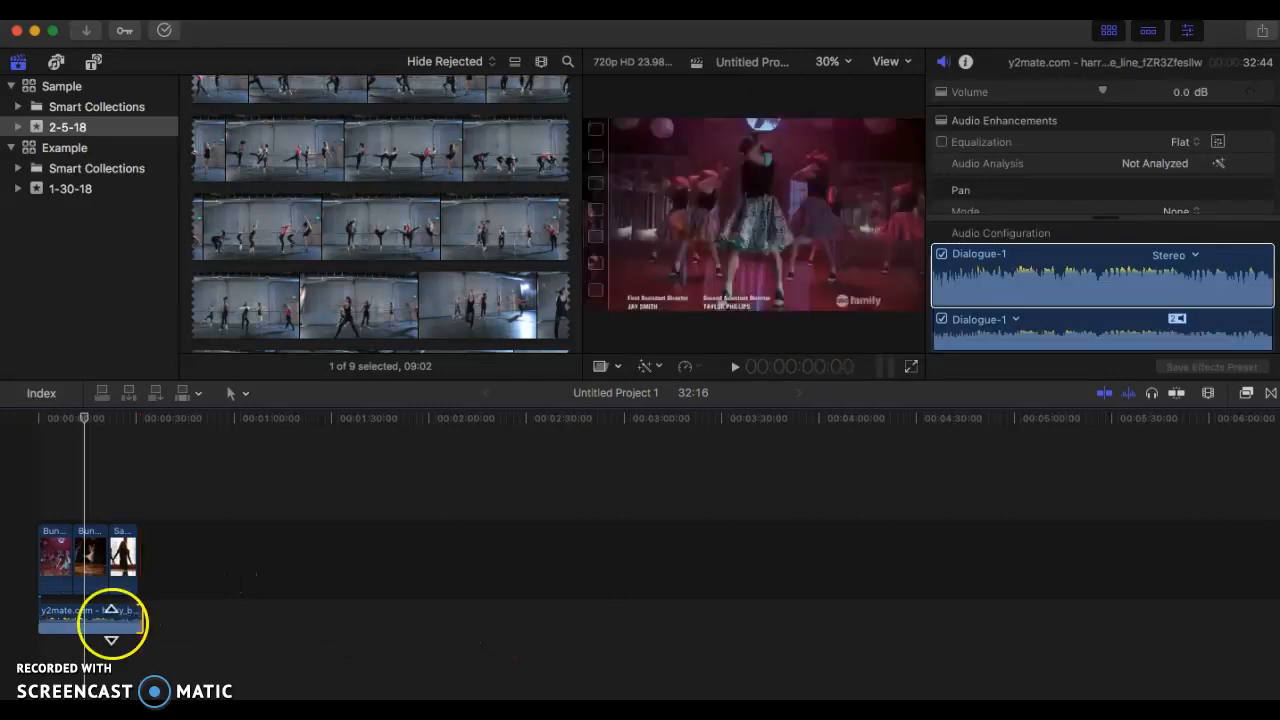
{"action": "mouse_move", "coordinate": [142, 623]}
{"action": "left_mouse_down"}
{"action": "mouse_move", "coordinate": [157, 623]}
{"action": "mouse_move", "coordinate": [137, 617]}
{"action": "left_mouse_up"}
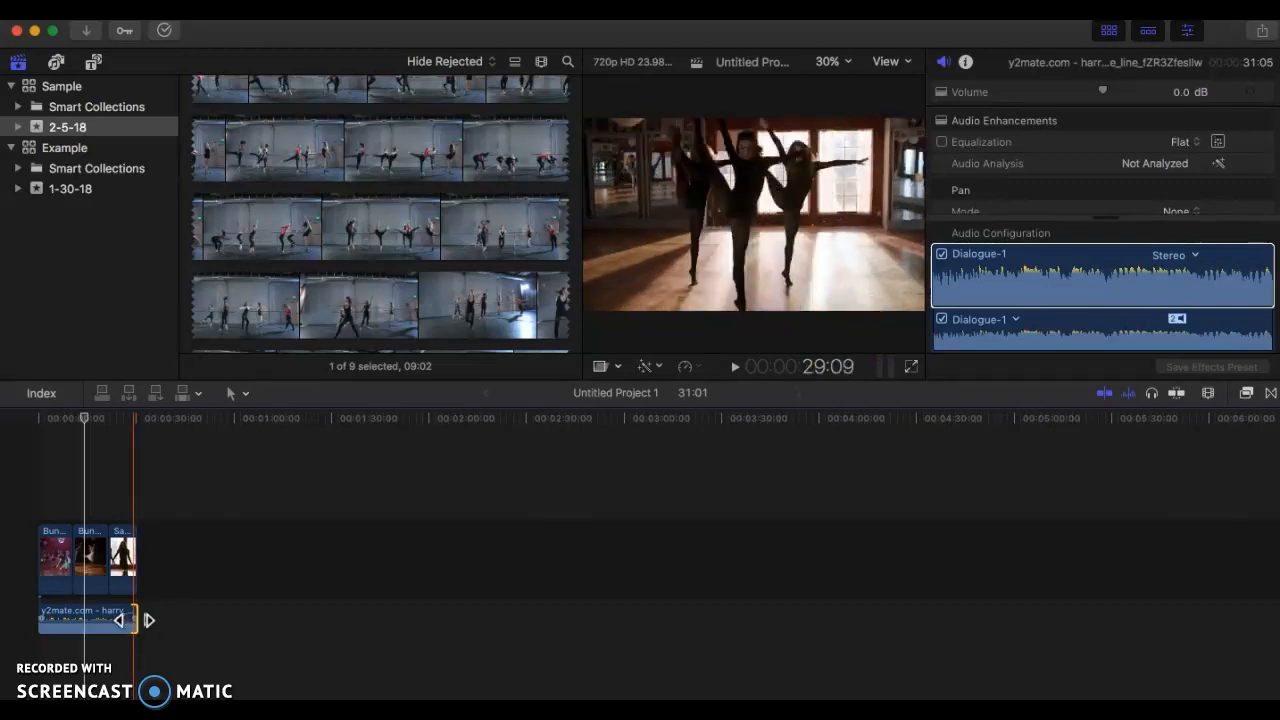
{"action": "mouse_move", "coordinate": [133, 620]}
{"action": "left_mouse_down"}
{"action": "mouse_move", "coordinate": [102, 620]}
{"action": "mouse_move", "coordinate": [134, 622]}
{"action": "left_mouse_up"}
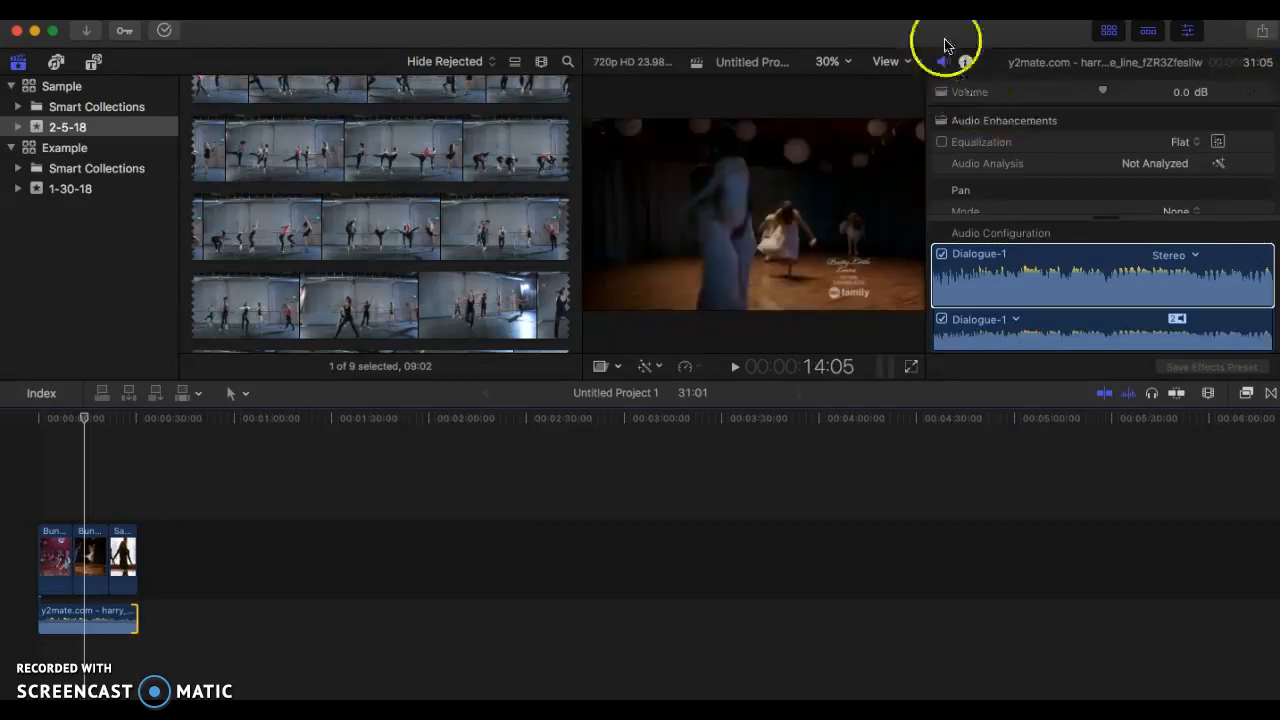
Review the info for sharing the project to YouTube, and cancel the share
{"action": "left_click", "coordinate": [1259, 33]}
{"action": "left_click", "coordinate": [1259, 33]}
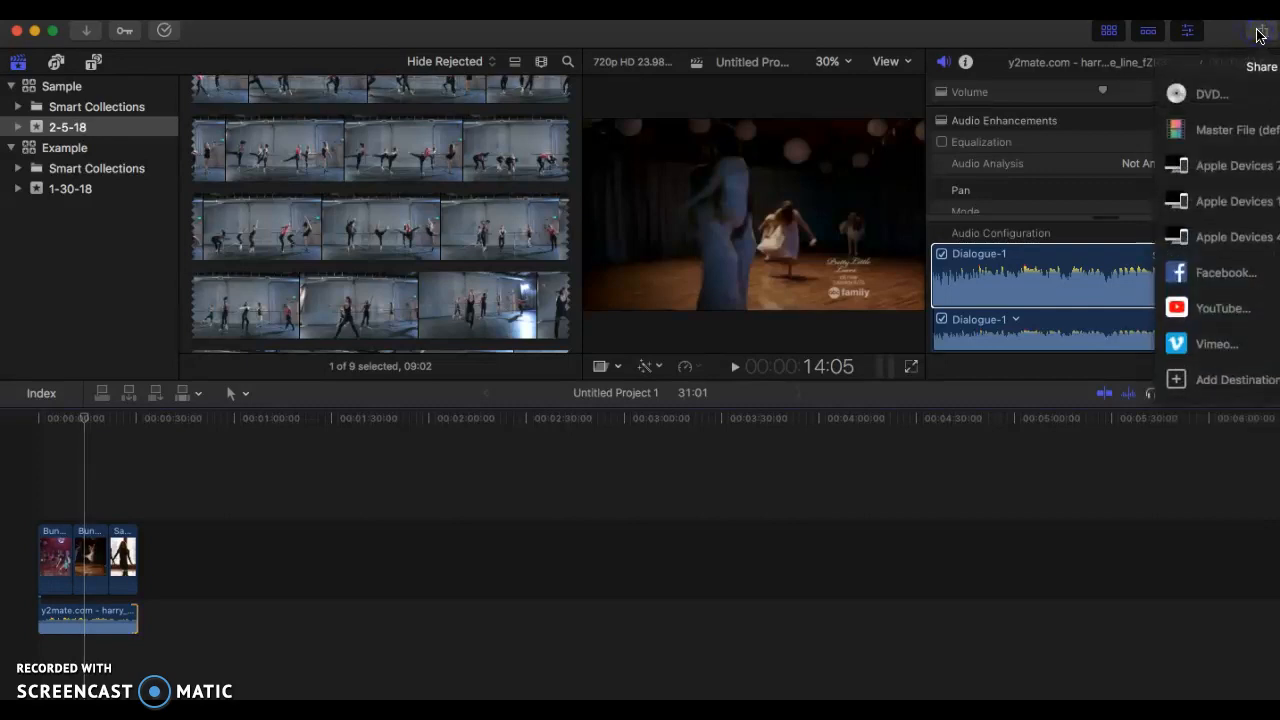
{"action": "left_click", "coordinate": [1259, 33]}
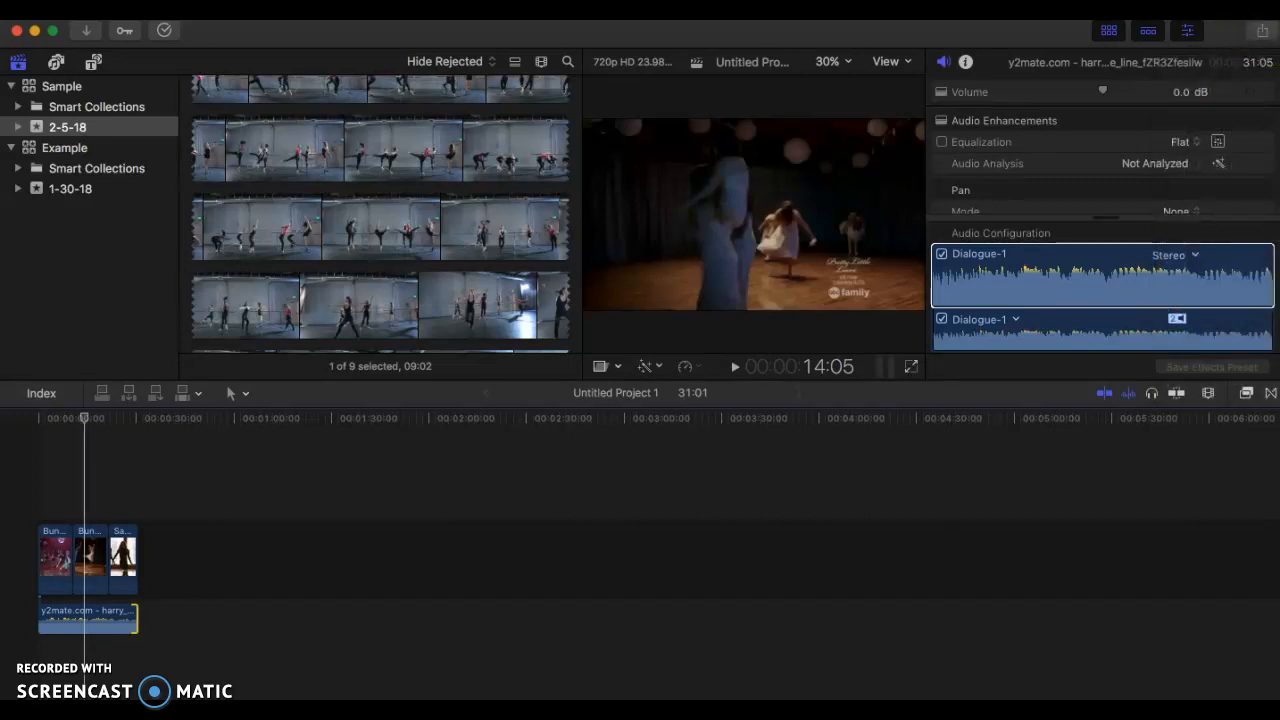
{"action": "left_click", "coordinate": [1264, 34]}
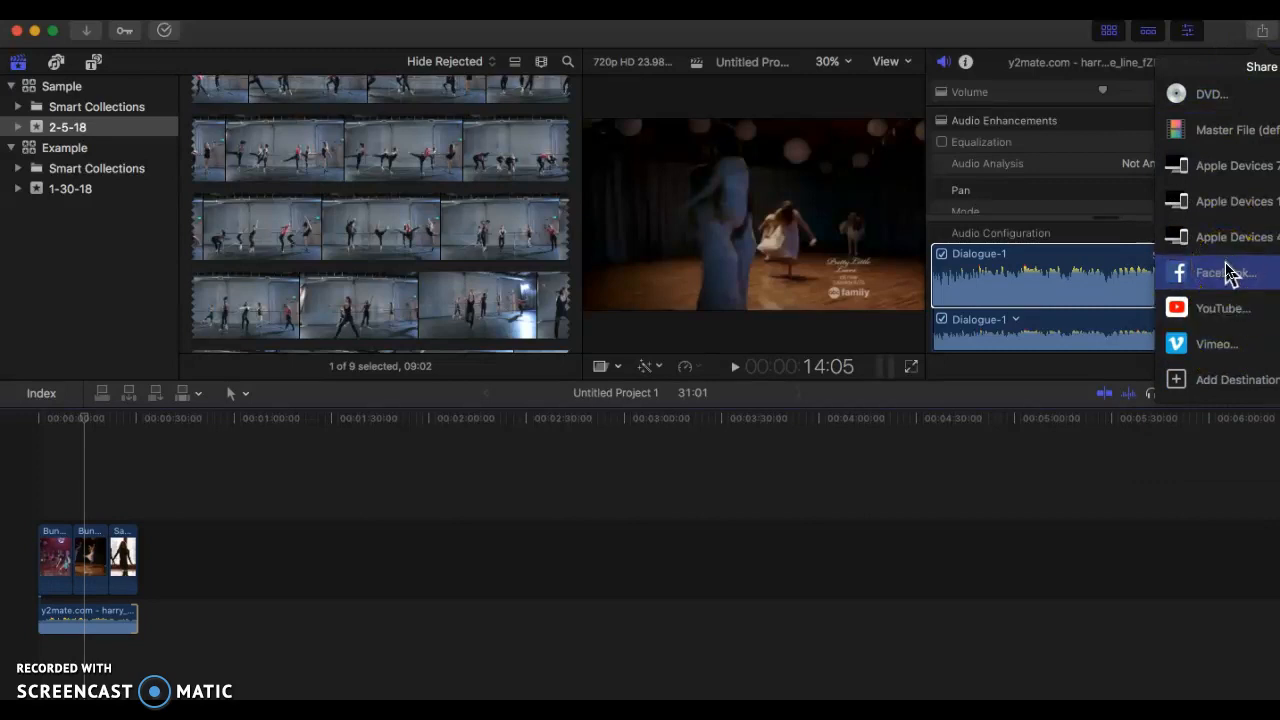
{"action": "left_click", "coordinate": [1222, 306]}
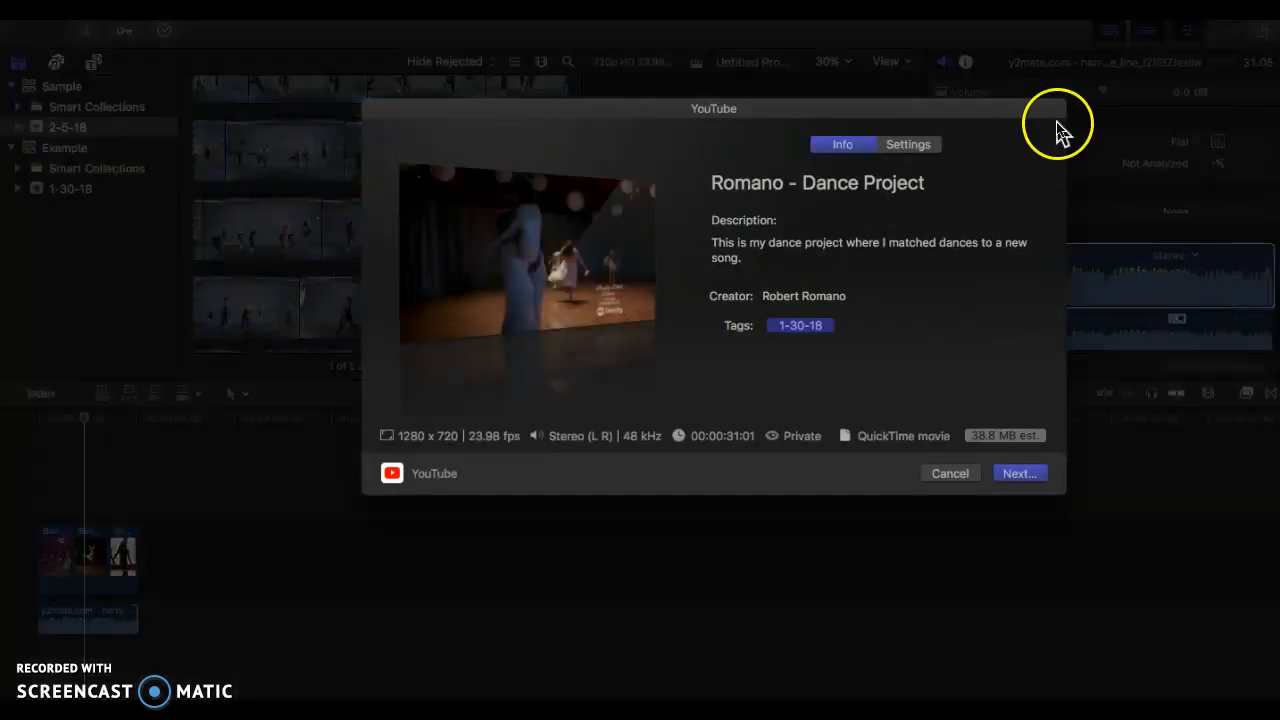
{"action": "left_click_drag", "start_coordinate": [986, 104], "coordinate": [1207, 23]}
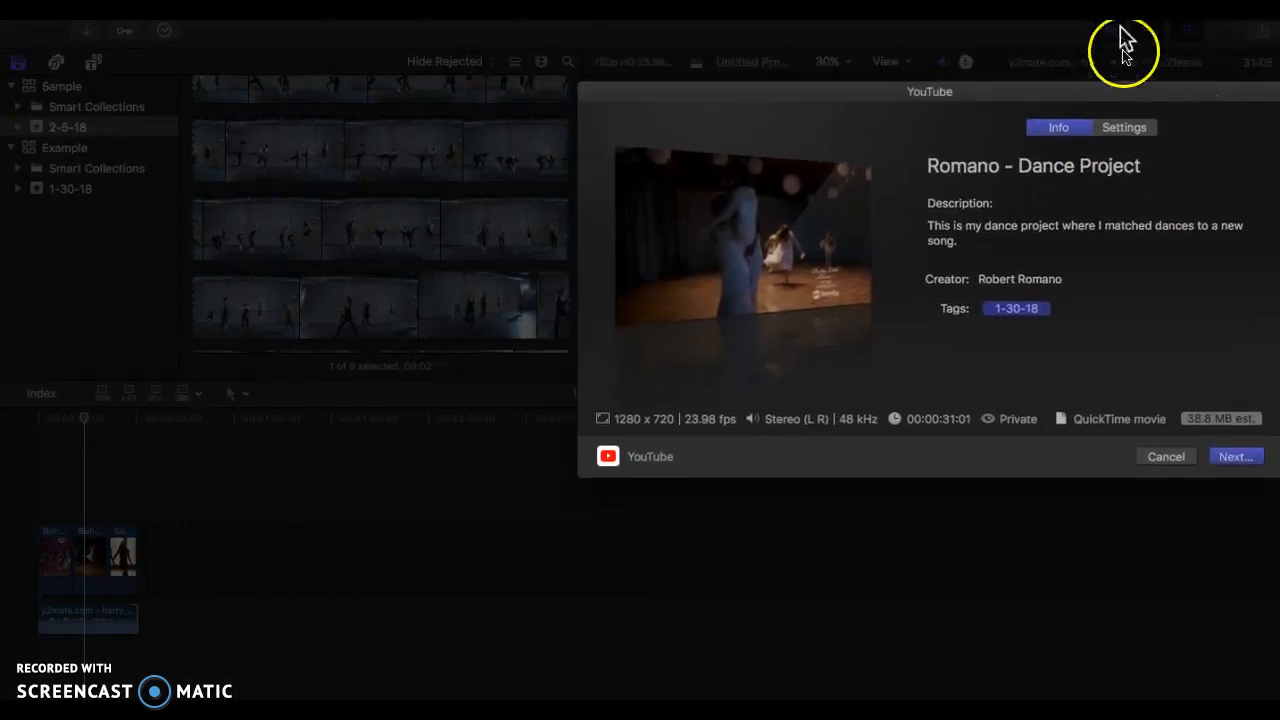
{"action": "left_click", "coordinate": [1164, 457]}
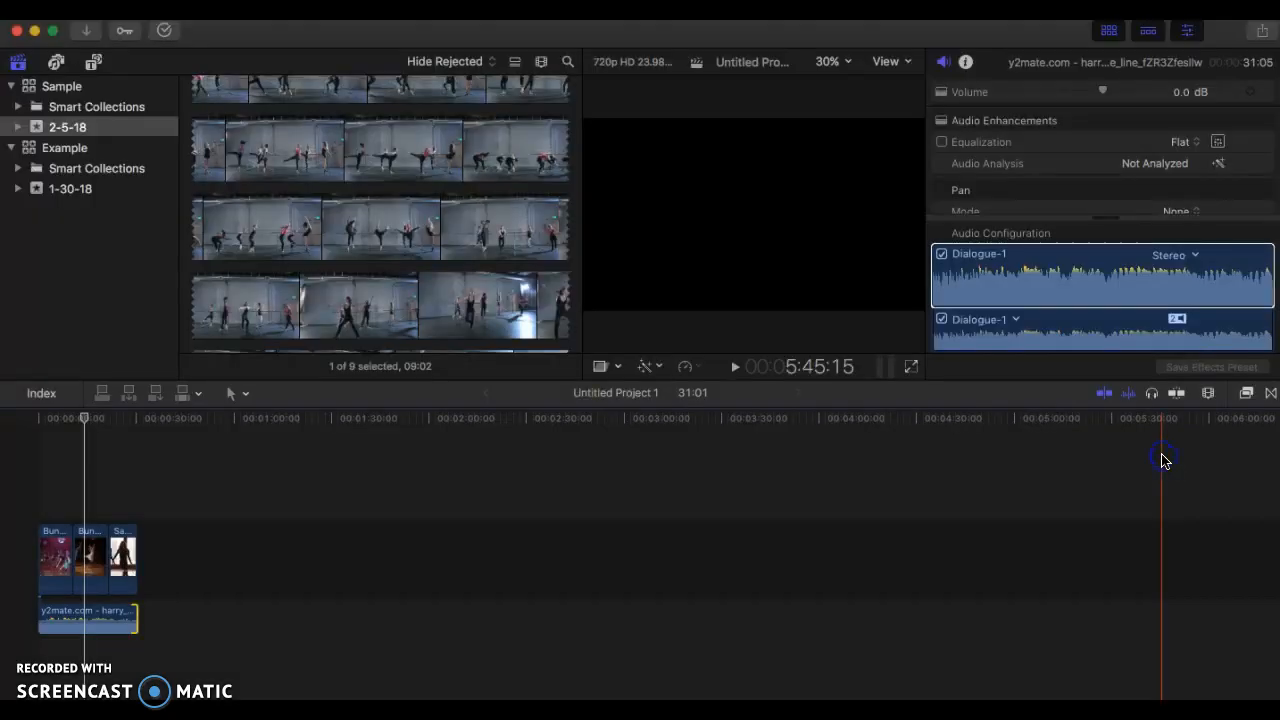
Look through the available share destinations for the project, including YouTube
{"action": "scroll", "coordinate": [1159, 464], "scroll_direction": "right", "scroll_amount": 1}
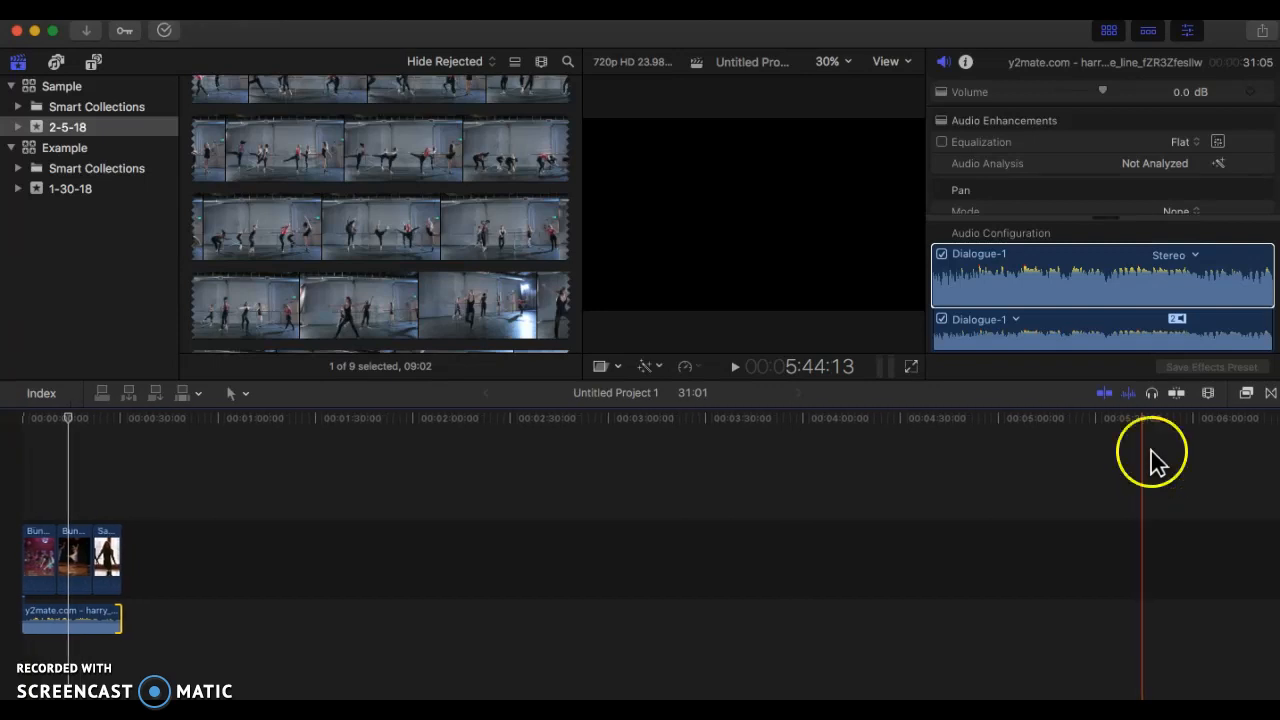
{"action": "left_click", "coordinate": [1257, 63]}
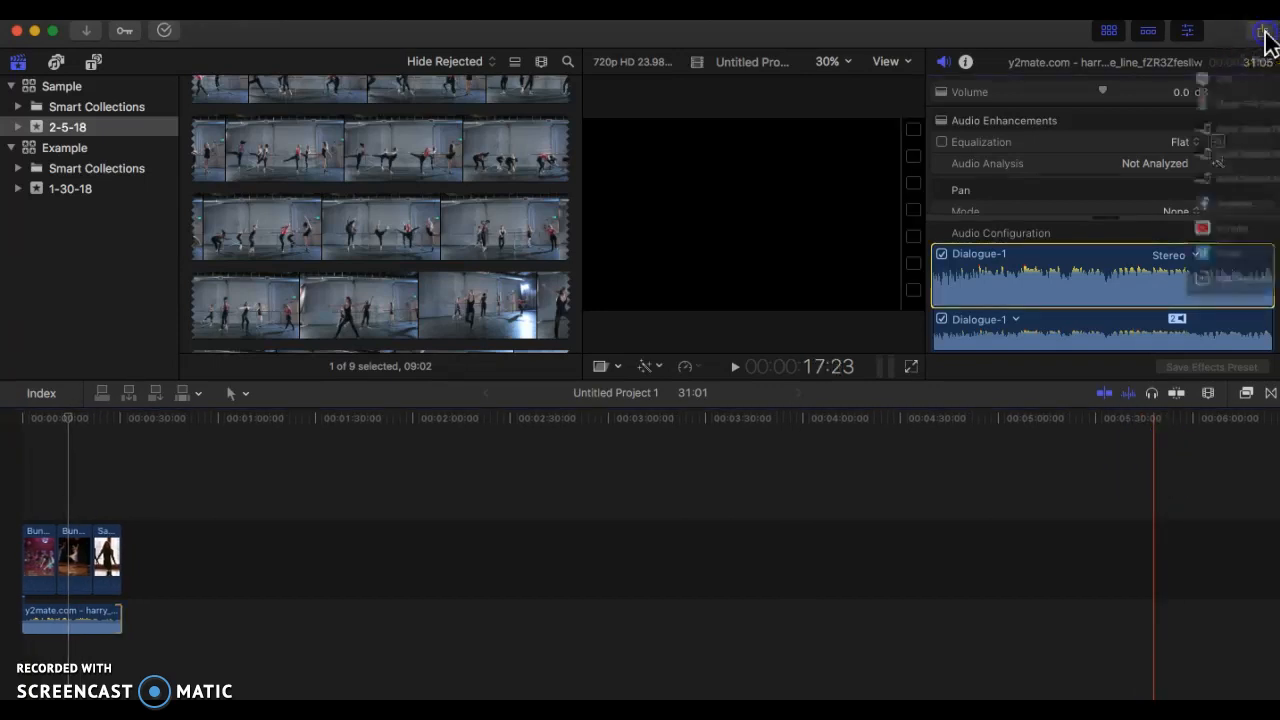
{"action": "left_click", "coordinate": [1262, 34]}
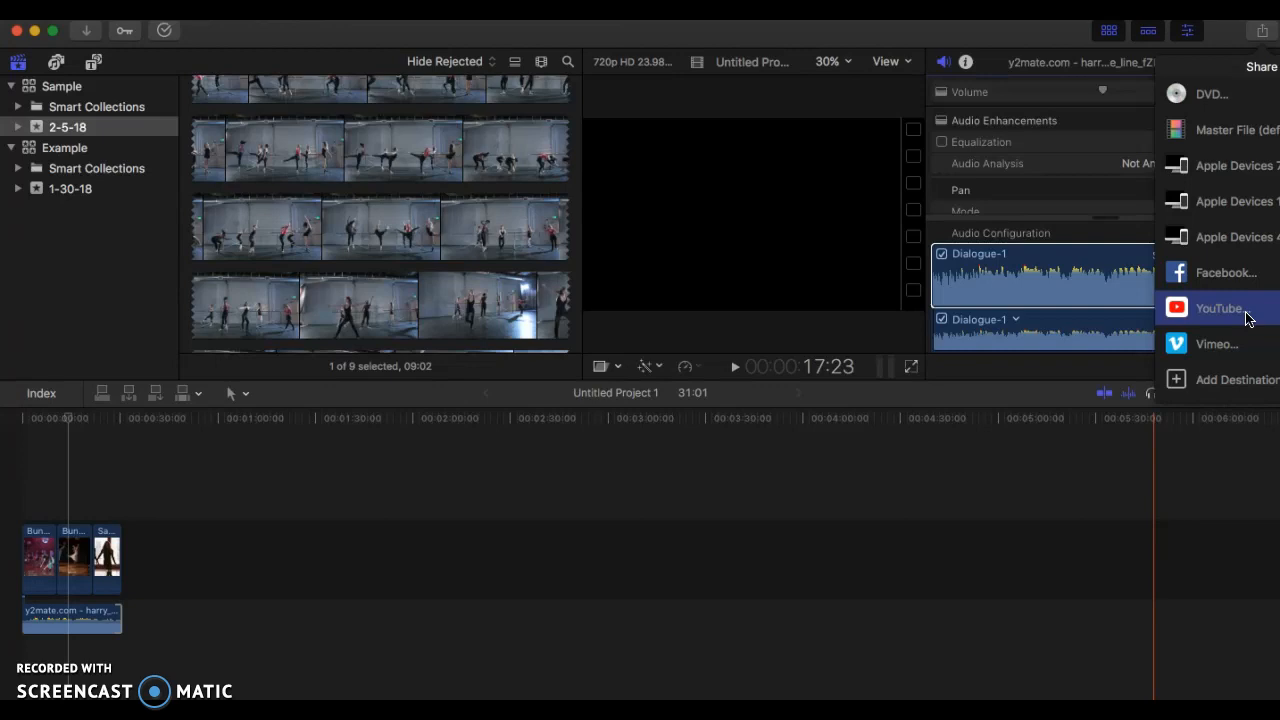
{"action": "left_click", "coordinate": [1146, 283]}
{"action": "left_click", "coordinate": [845, 273]}
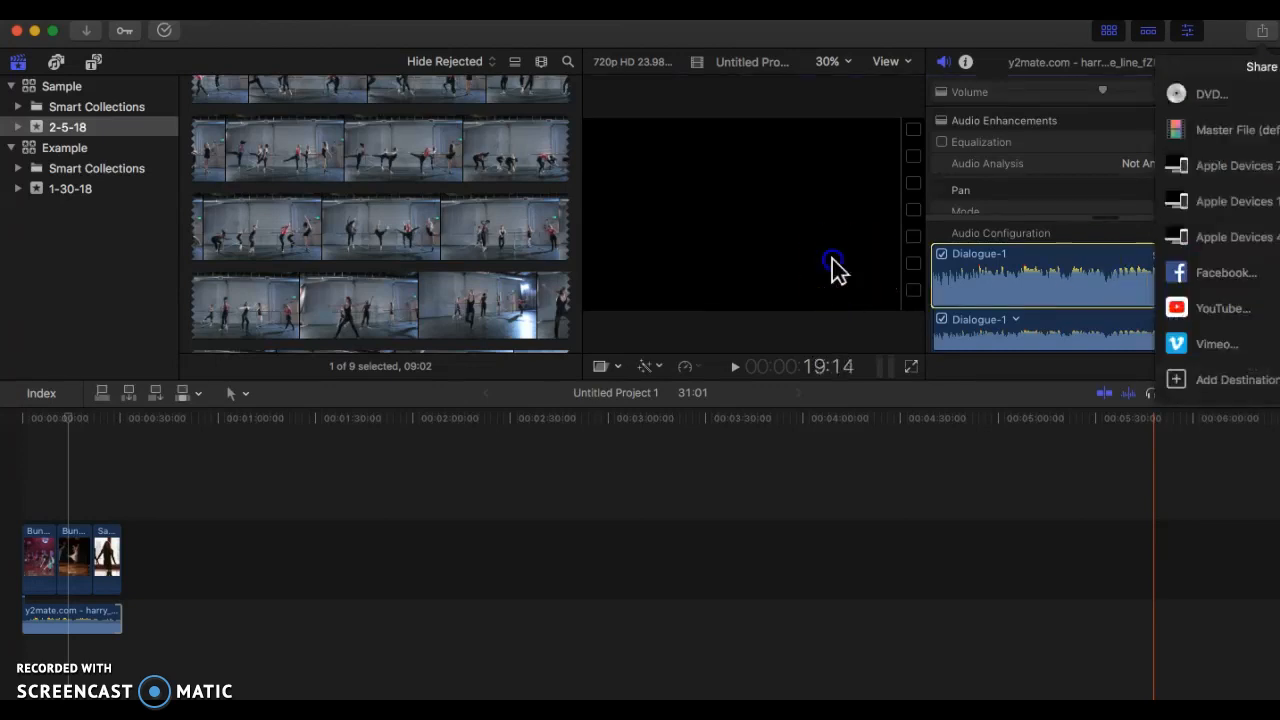
{"action": "left_click", "coordinate": [1256, 40]}
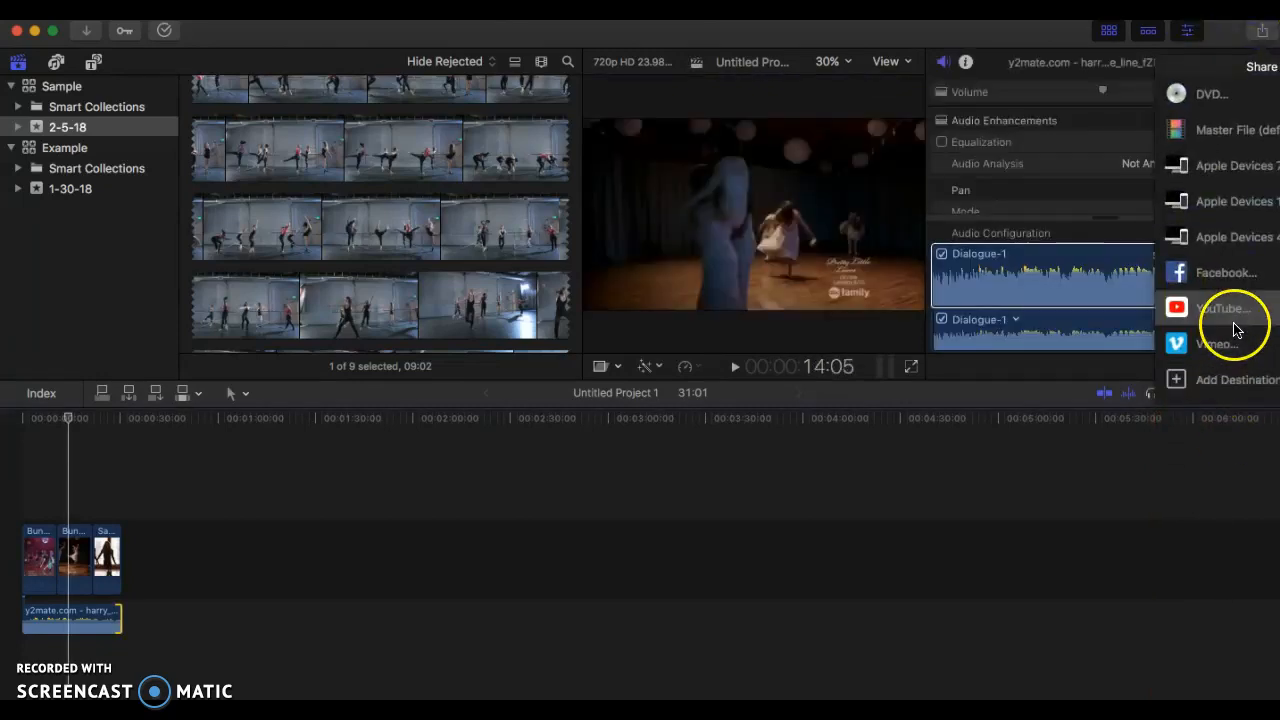